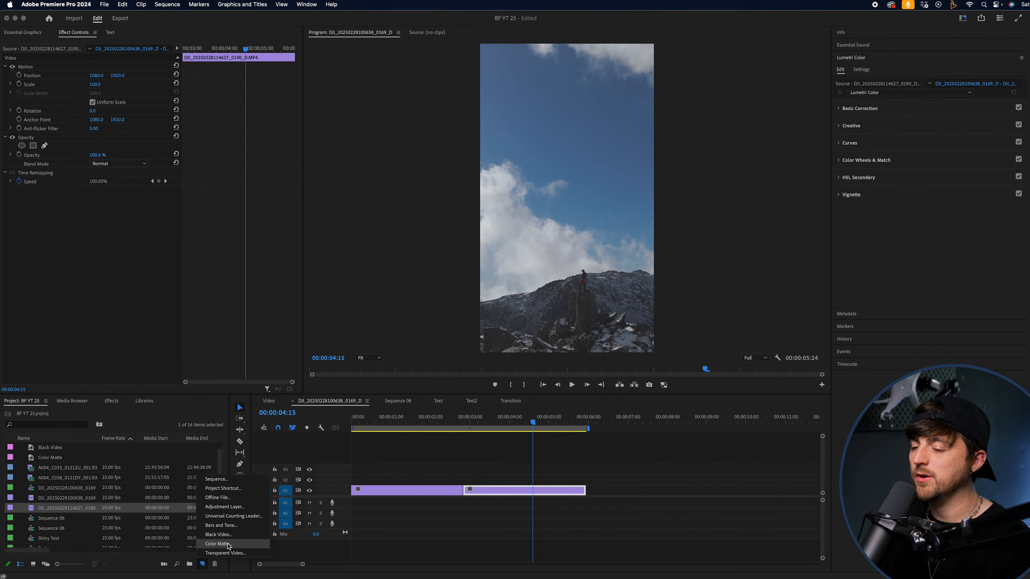
Create a vivid purple color matte, keeping the offered settings and the name Color Matte.
click(227, 544)
click(578, 327)
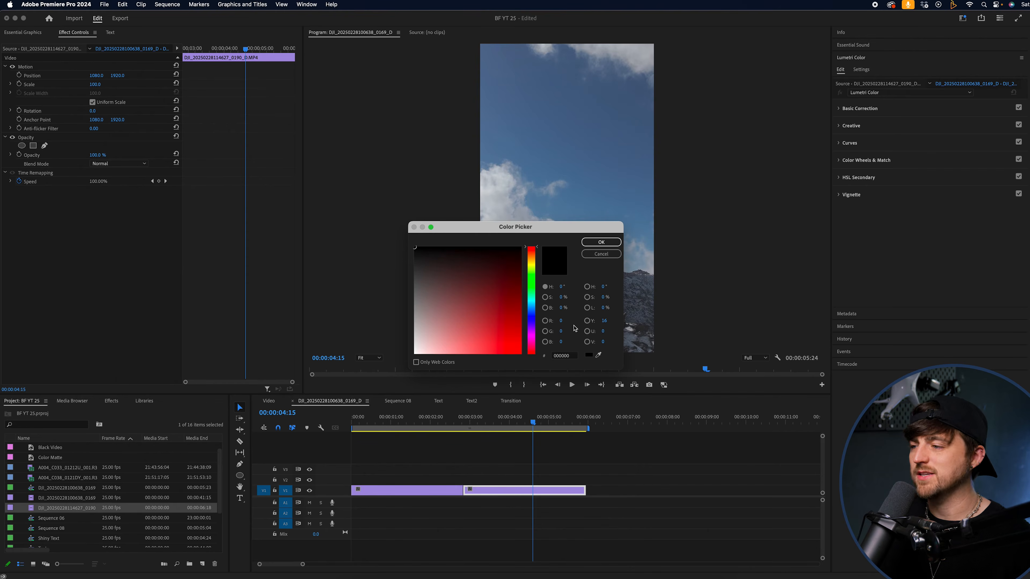
mouse_move(533, 293)
mouse_down()
mouse_move(514, 345)
mouse_move(437, 276)
mouse_move(420, 282)
mouse_move(474, 344)
mouse_move(510, 350)
mouse_up()
click(503, 286)
drag(531, 301, 534, 330)
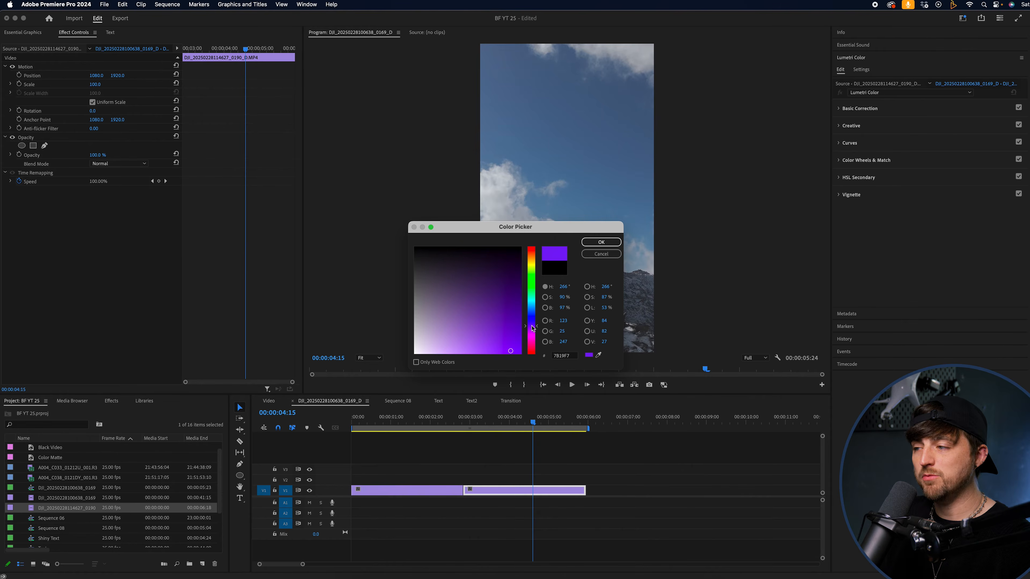
click(601, 242)
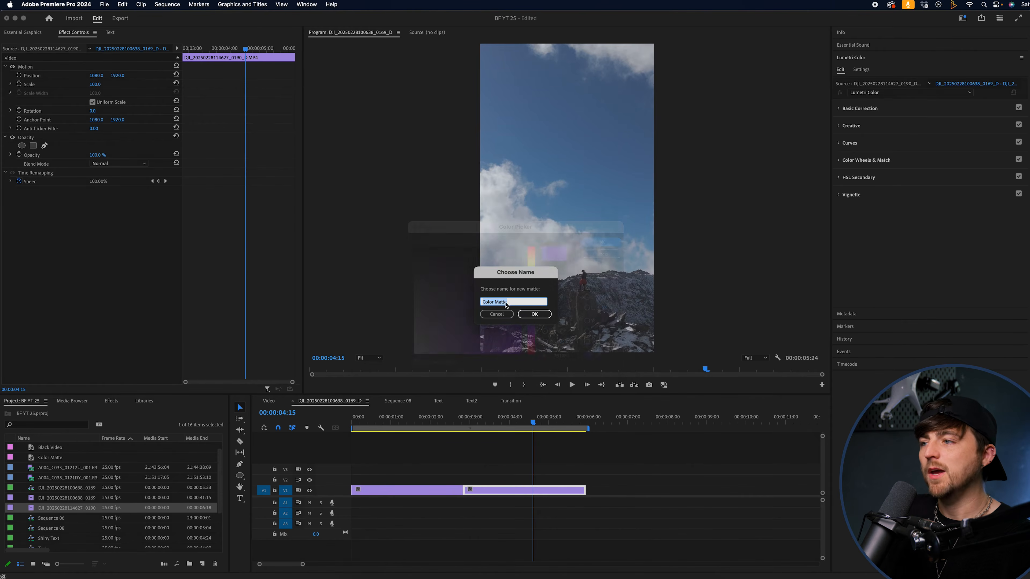
click(535, 315)
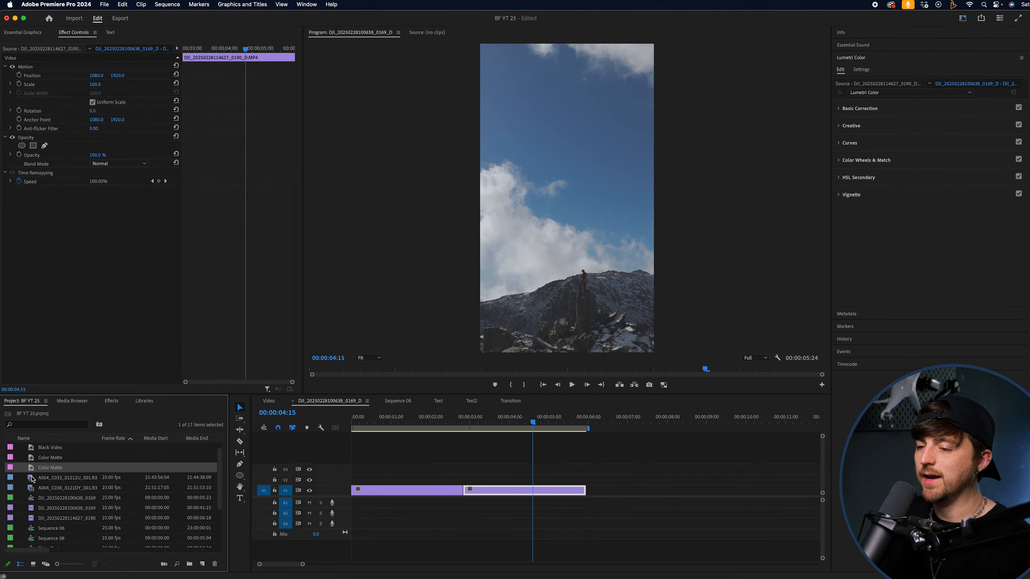
Place the purple color matte on track V2 so it spans the cut between the two clips.
drag(51, 471, 379, 484)
drag(450, 424, 508, 433)
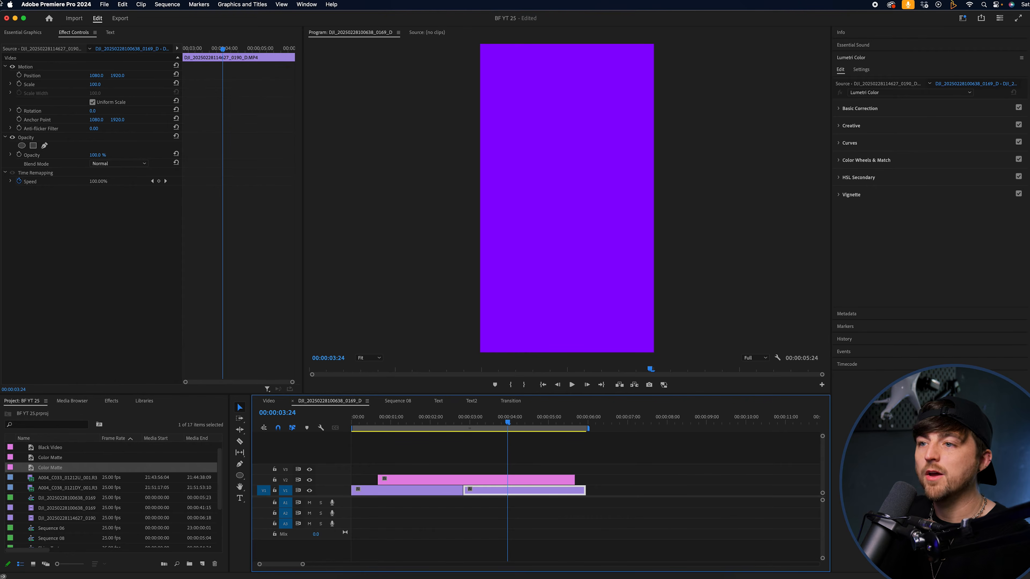
Add an elliptical opacity mask to the color matte clip and reshape it into an even circle.
click(439, 483)
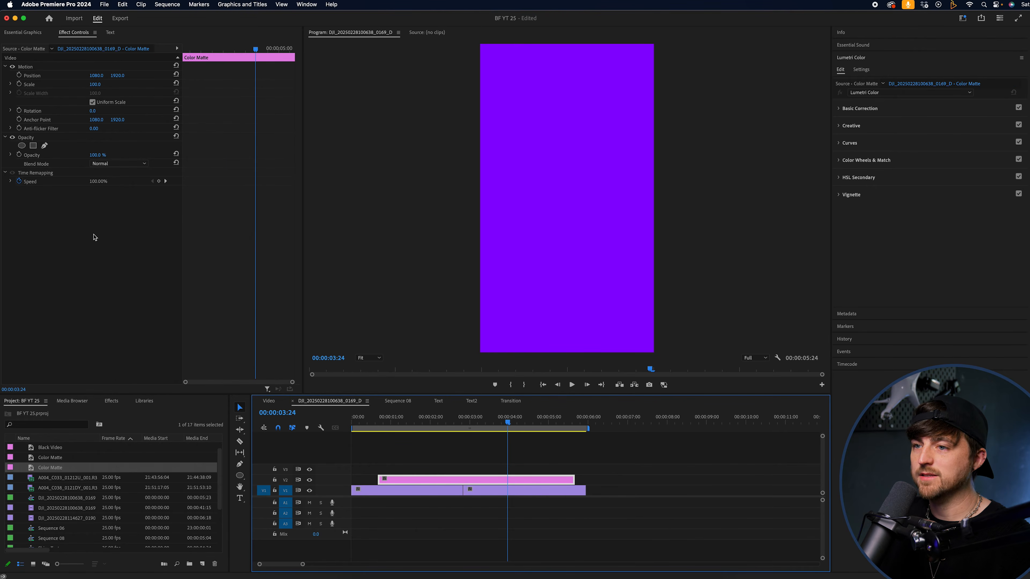
click(22, 146)
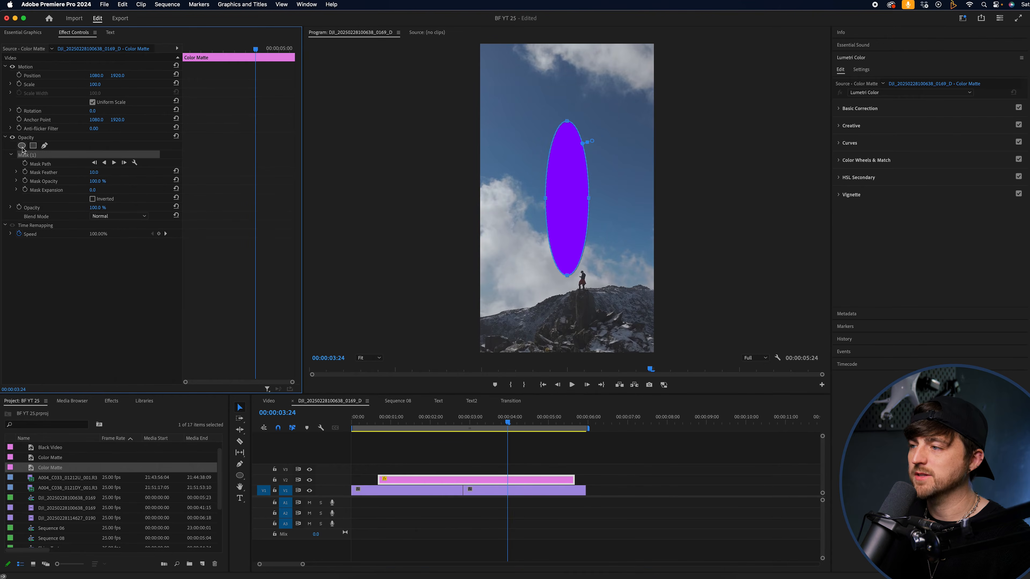
drag(568, 125, 628, 249)
drag(588, 222, 587, 193)
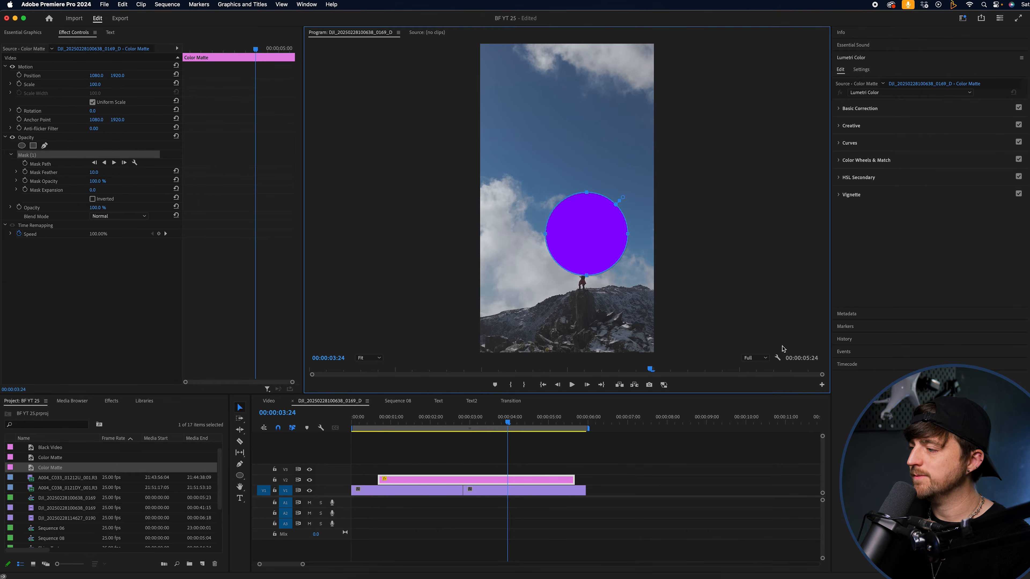
Turn on safe margins in the program preview and move the circular mask to the centre of the frame.
click(778, 358)
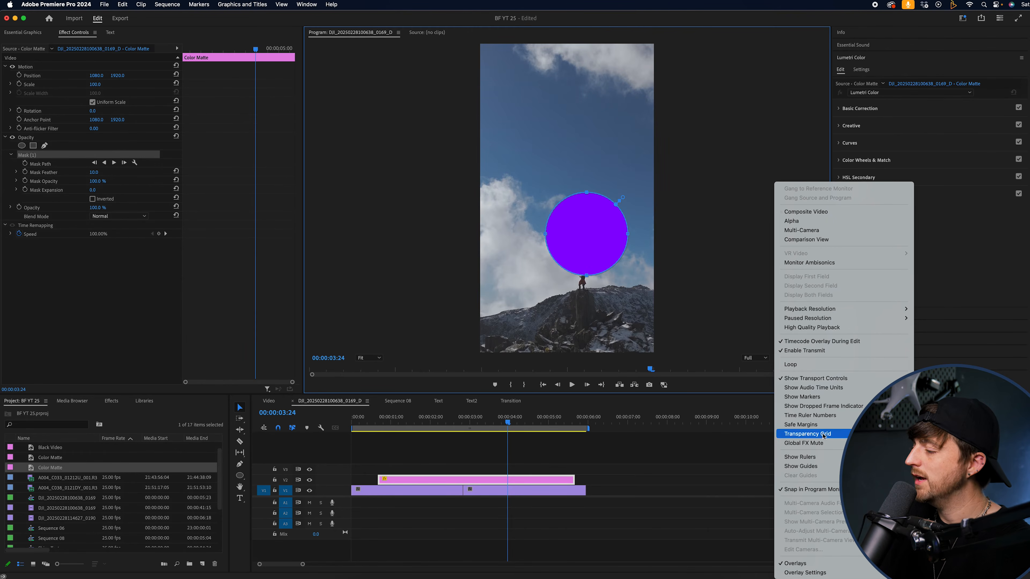
click(819, 425)
drag(588, 236, 585, 201)
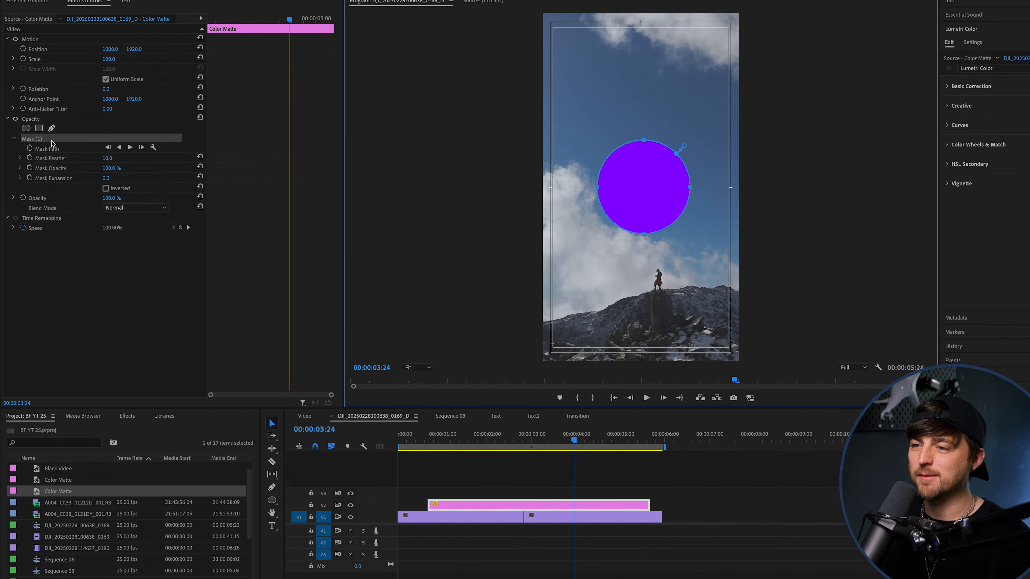
Invert the circular mask and raise Mask Expansion to 1903 so the footage fills the frame.
click(121, 190)
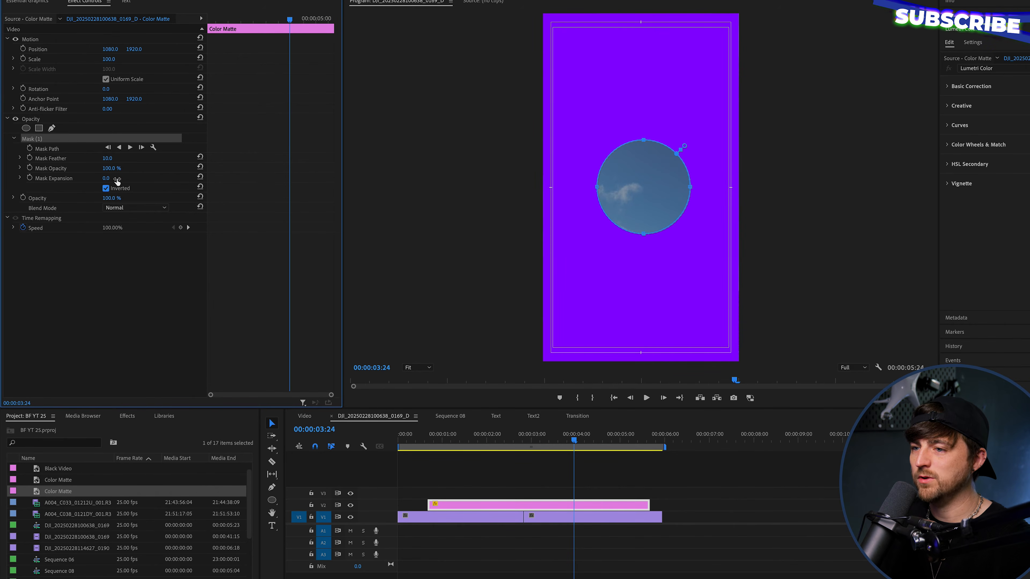
drag(117, 180, 188, 180)
Start animating Mask Expansion with a keyframe at 00:00:02:13, shortly before the cut, with the circle fully open.
drag(525, 441, 523, 442)
key(equal)
key(equal)
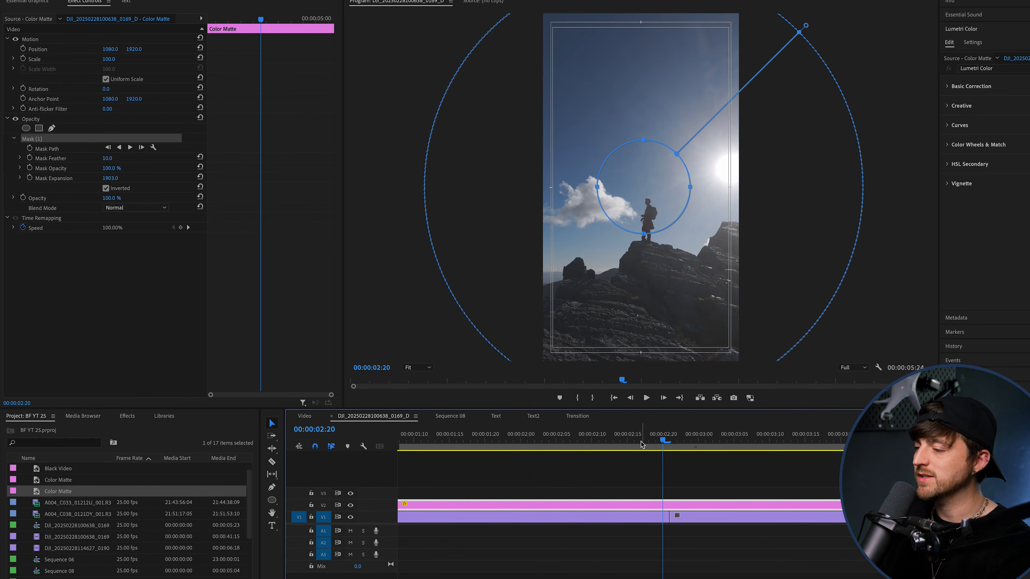
click(671, 441)
mouse_move(672, 442)
mouse_down()
mouse_move(606, 447)
mouse_move(669, 446)
mouse_up()
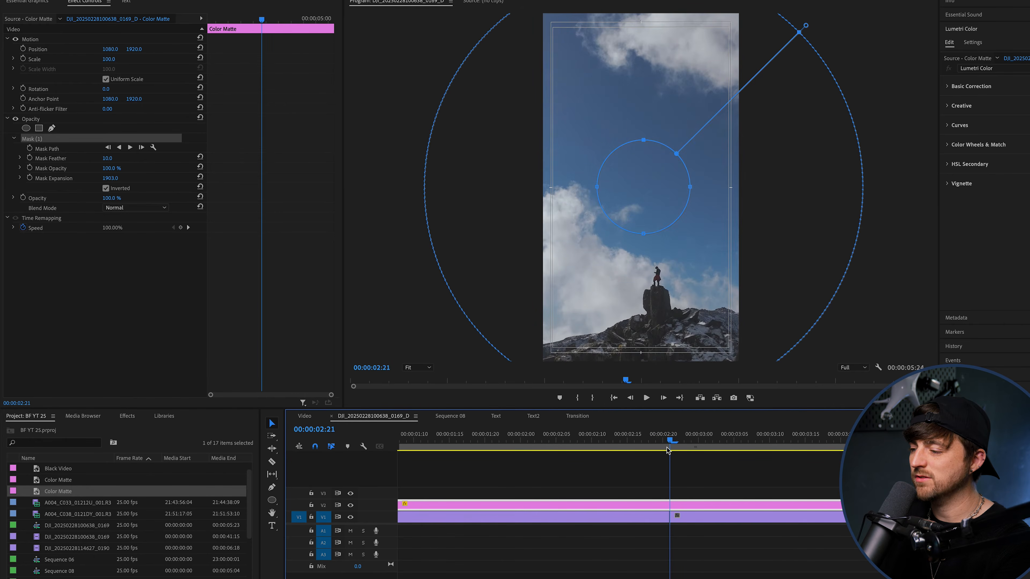
key(Left)
key(Left)
key(Left)
key(Left)
key(Left)
key(Left)
key(Left)
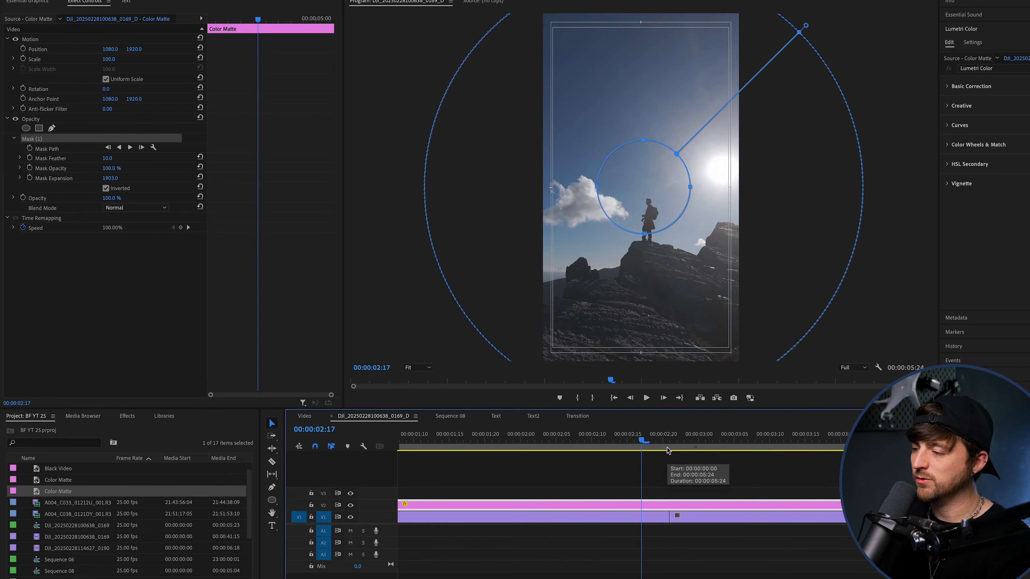
key(Left)
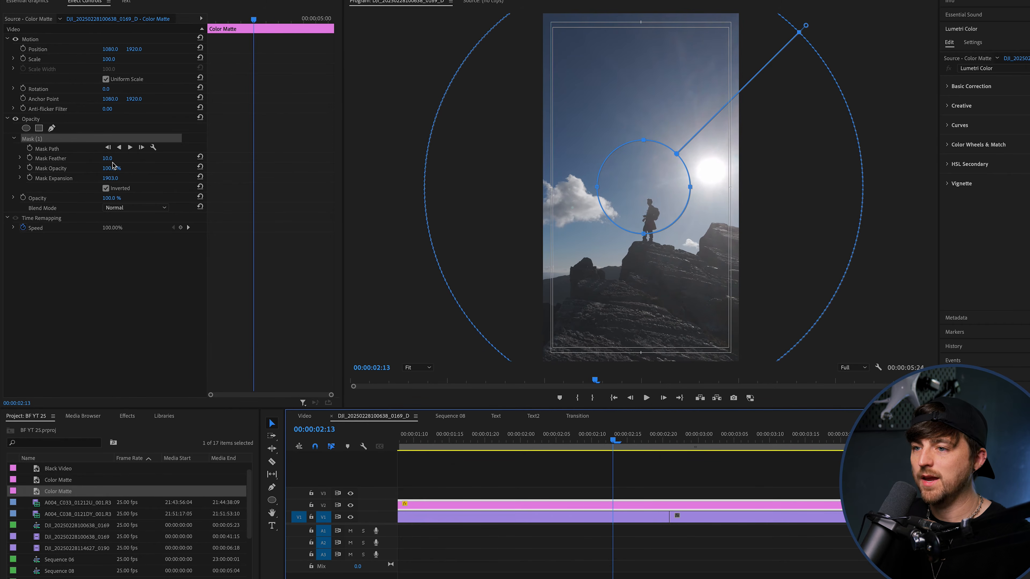
click(29, 178)
Set Mask Expansion to -516 at 00:00:02:20 to close the circle, and add a keyframe holding that value at 00:00:02:22.
drag(666, 444, 663, 443)
drag(110, 178, 65, 178)
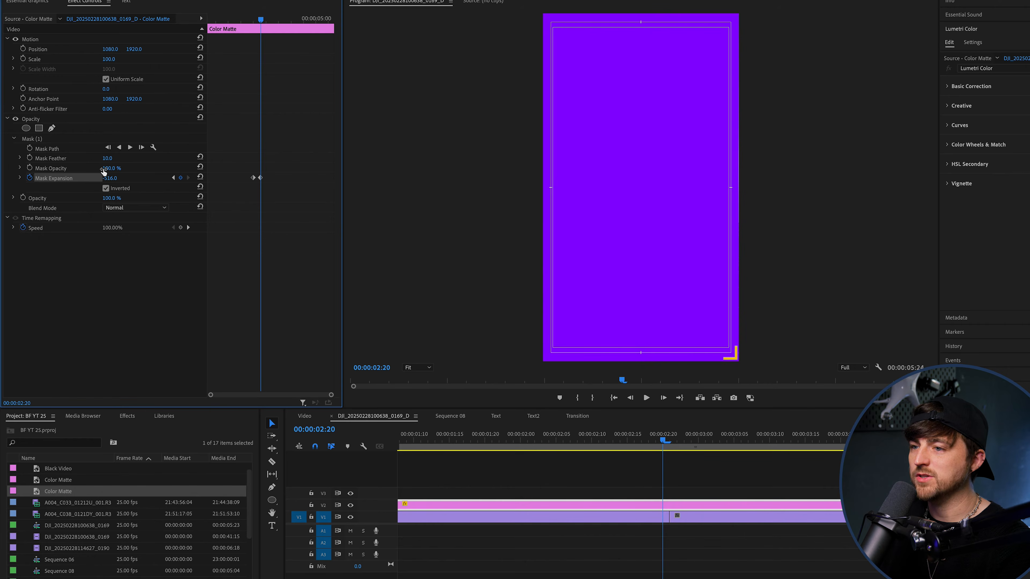
key(Right)
key(Right)
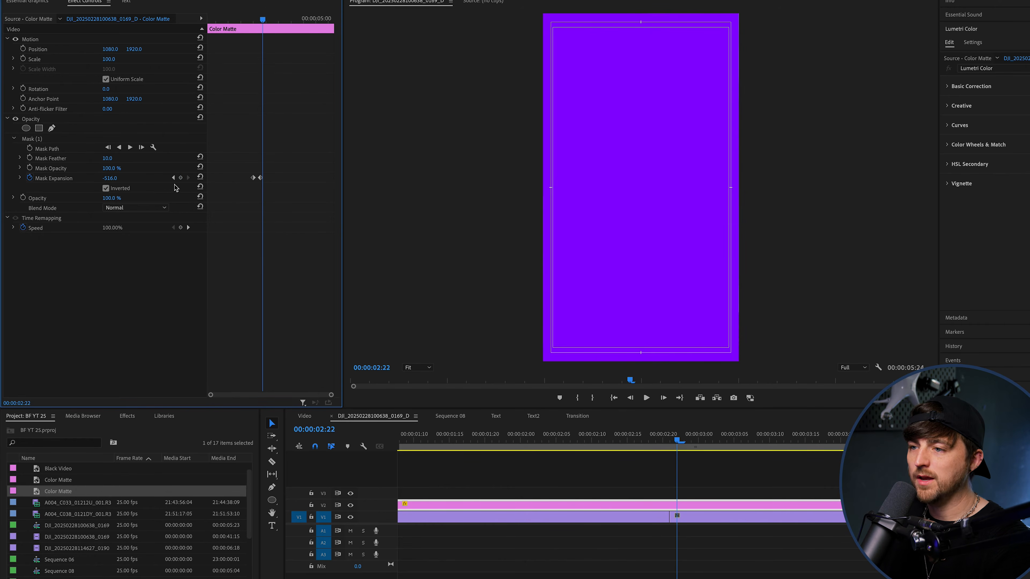
click(180, 179)
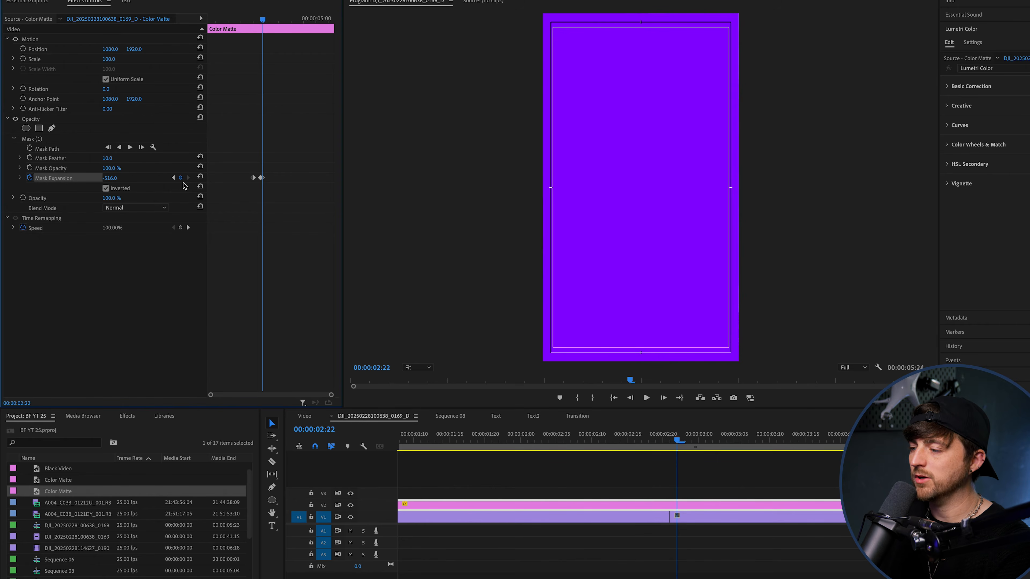
Copy the first Mask Expansion keyframe and paste it at 00:00:03:04 to reopen the circle.
key(Right)
key(Right)
key(Right)
key(Right)
key(Right)
key(Right)
key(Right)
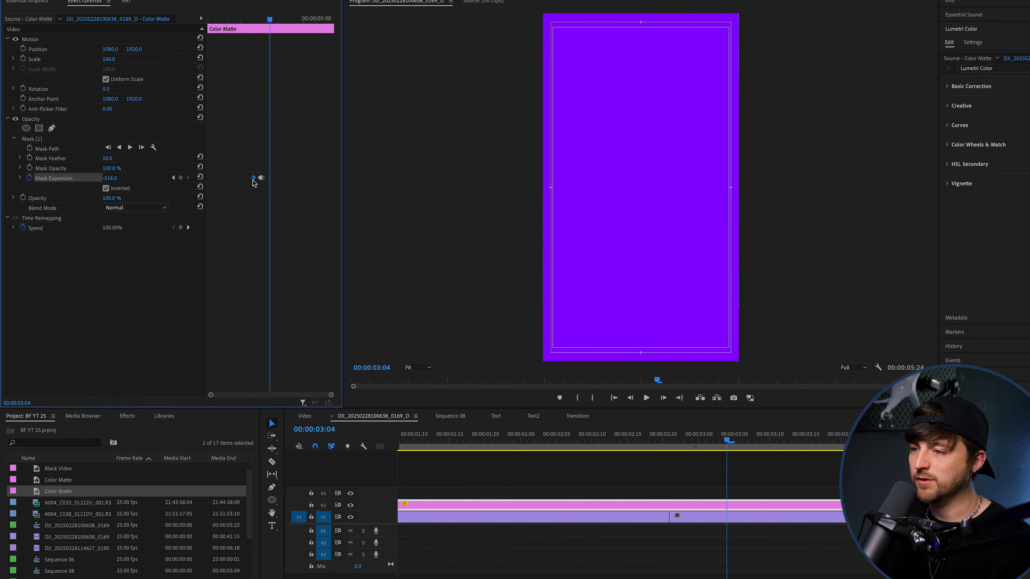
key(super+v)
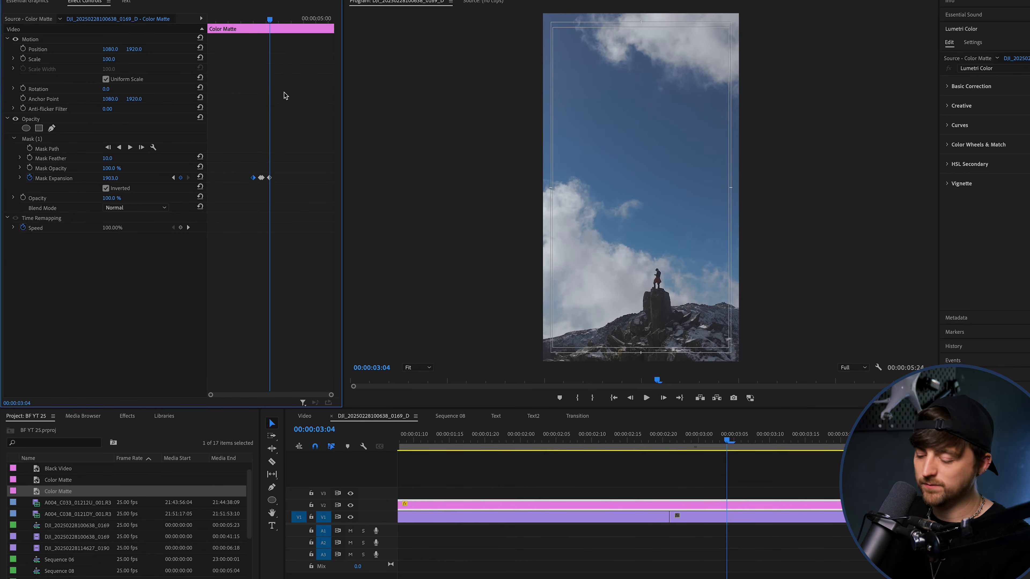
Play back the circle closing and reopening across the cut to check its speed.
key(equal)
key(equal)
drag(257, 22, 230, 29)
key(space)
key(space)
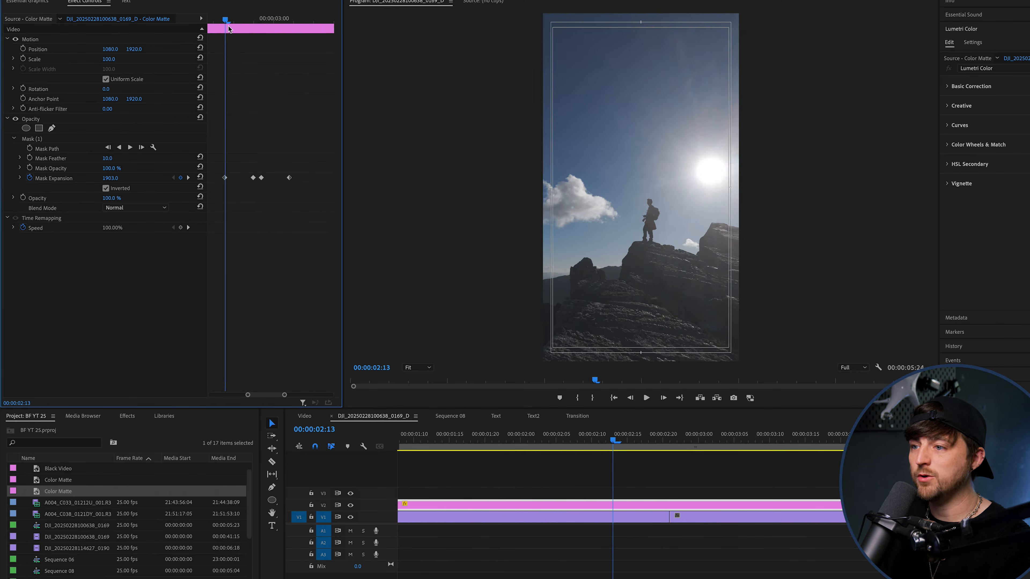
Move the first Mask Expansion keyframe earlier, to 00:00:02:07, to slow the closing of the circle.
key(minus)
key(equal)
key(Left)
key(Left)
key(Left)
key(Left)
key(Left)
key(Left)
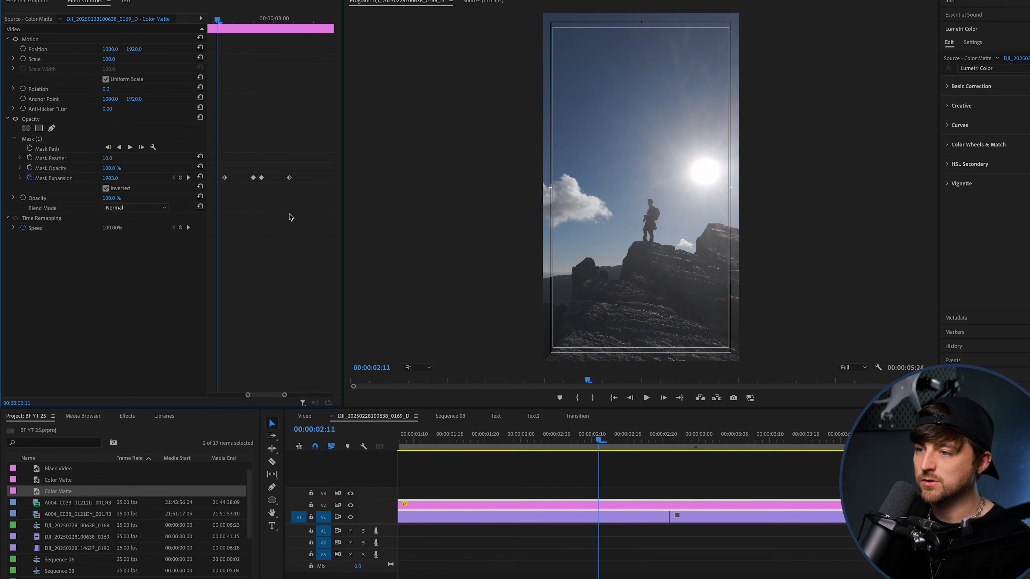
scroll(264, 331, up, 2)
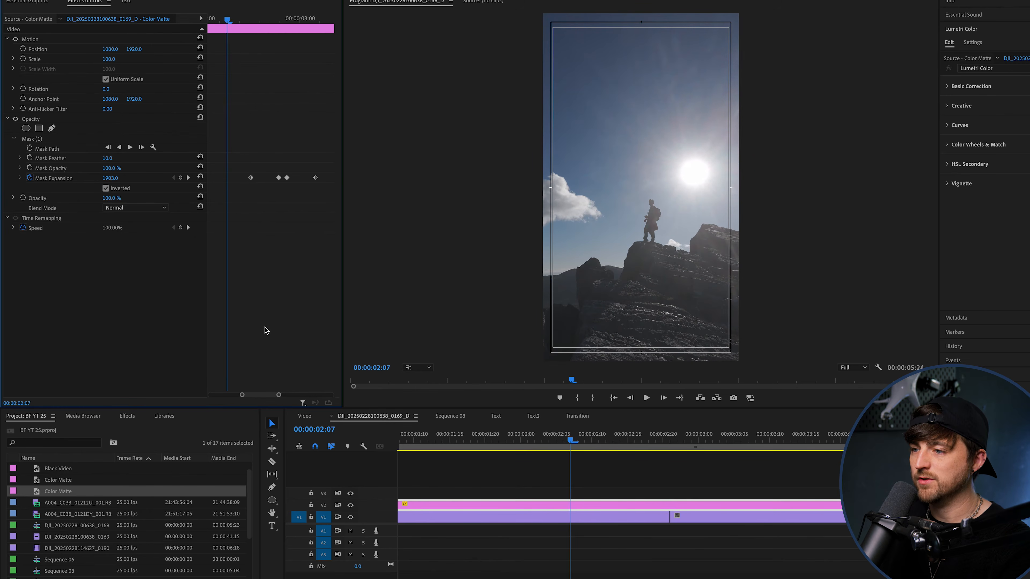
drag(252, 179, 223, 180)
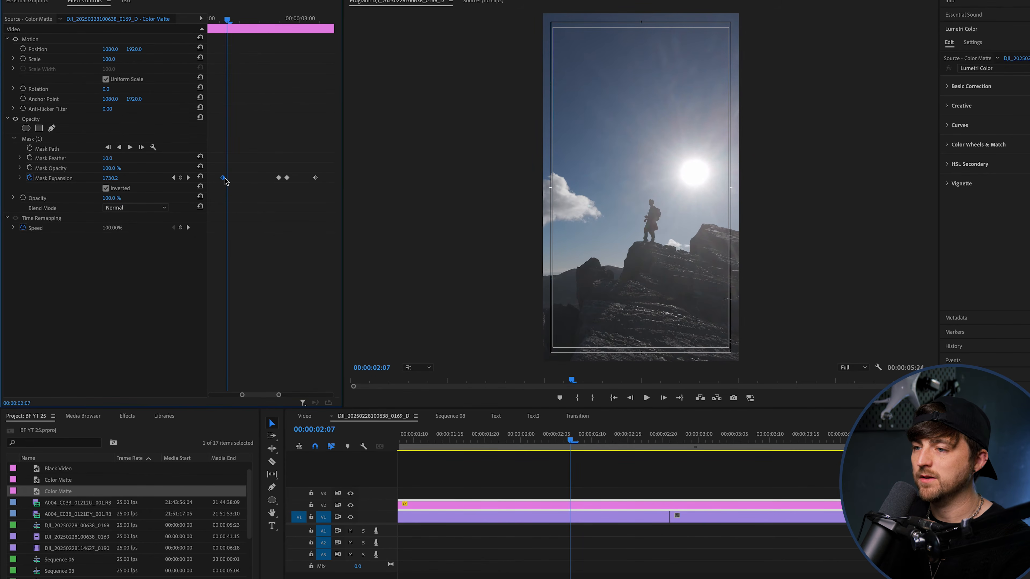
Move the last Mask Expansion keyframe about six frames later to slow the reopening of the circle.
drag(315, 21, 319, 21)
key(Right)
key(Right)
key(Right)
key(Right)
key(Right)
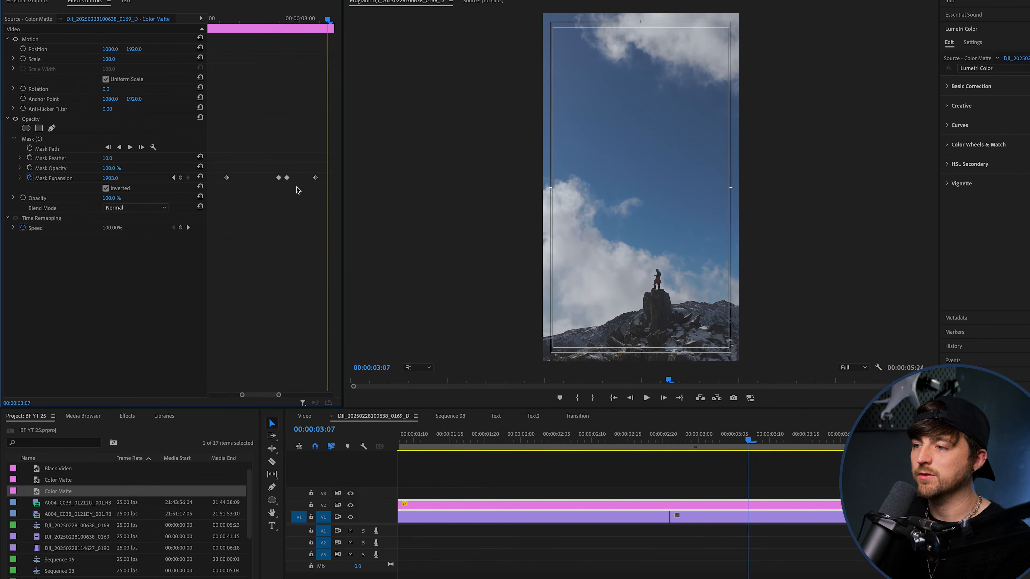
drag(268, 396, 272, 396)
drag(298, 178, 322, 184)
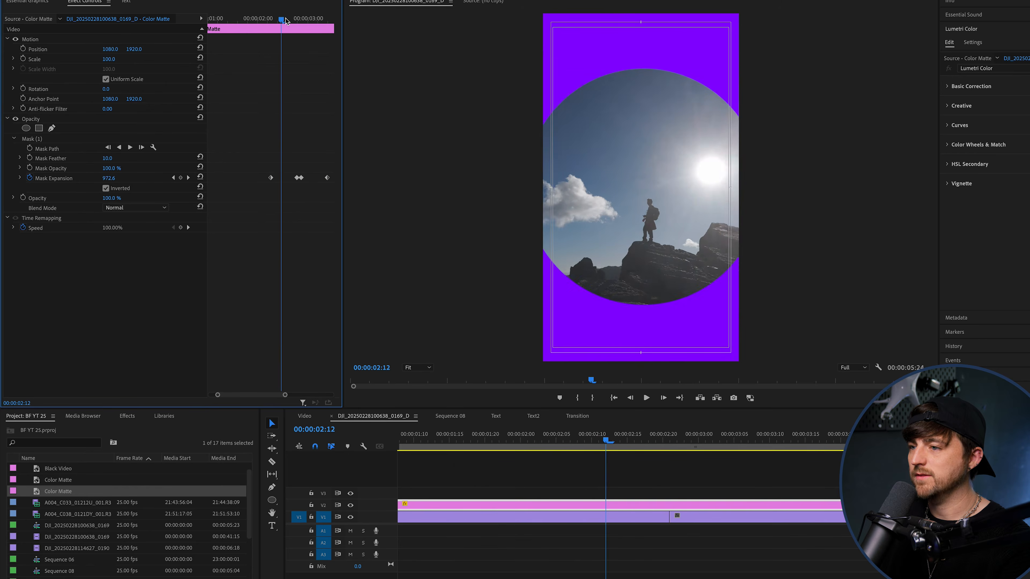
Apply Ease Out to the first Mask Expansion keyframe and Ease In to the second one.
mouse_move(286, 21)
mouse_down()
mouse_move(277, 21)
mouse_move(317, 32)
mouse_move(325, 23)
mouse_move(300, 22)
mouse_up()
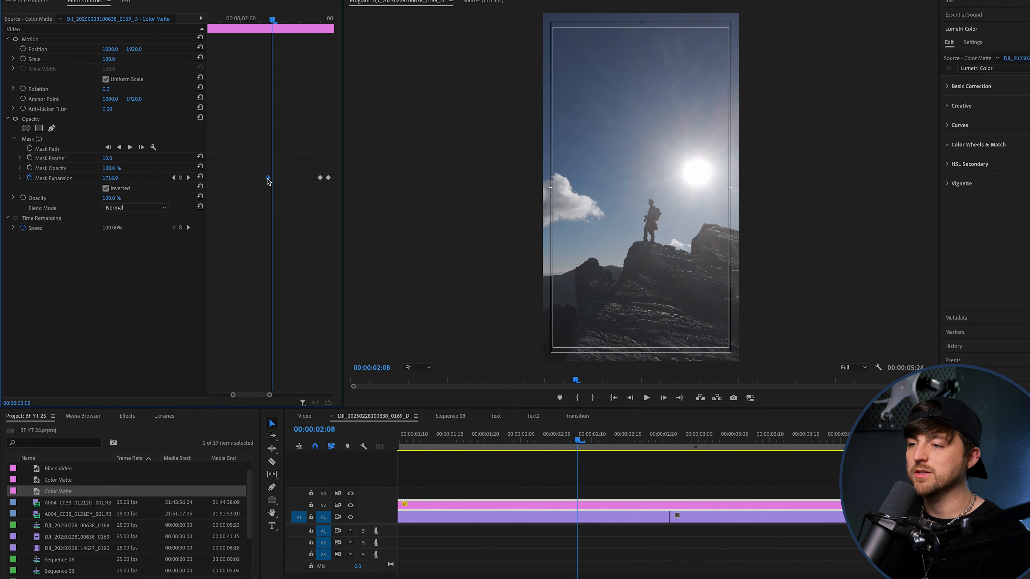
right_click(268, 179)
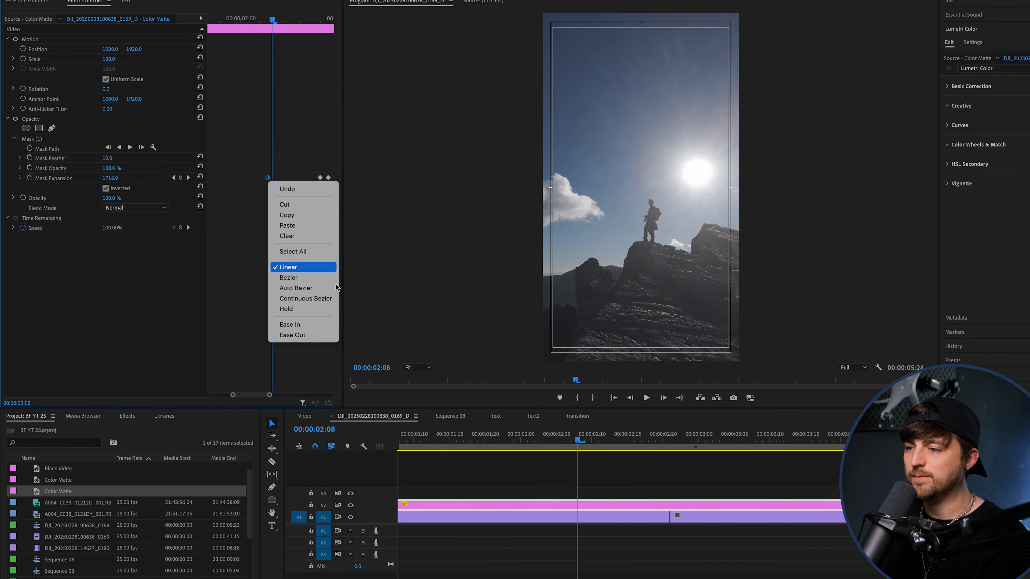
click(311, 335)
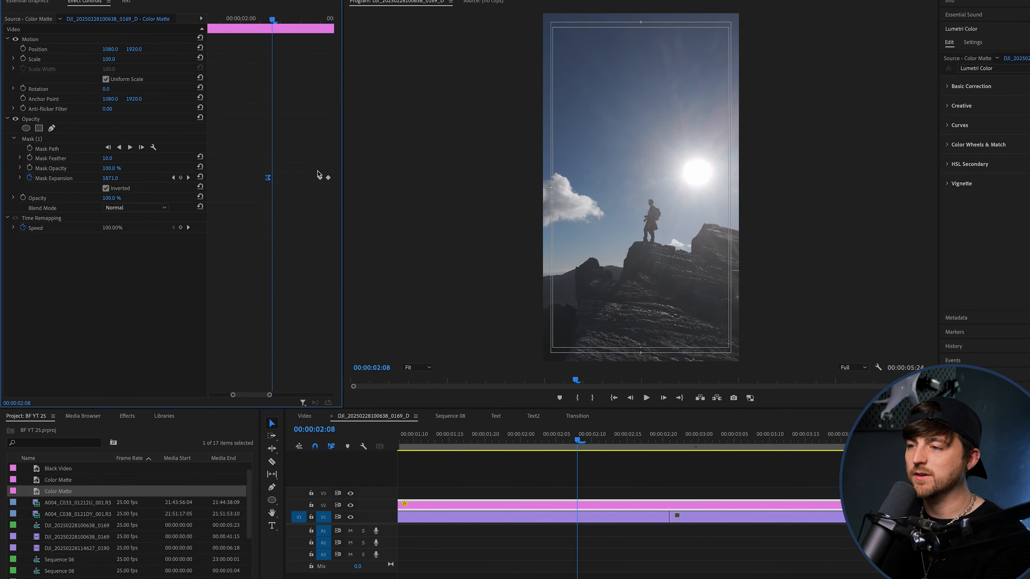
right_click(320, 180)
click(345, 323)
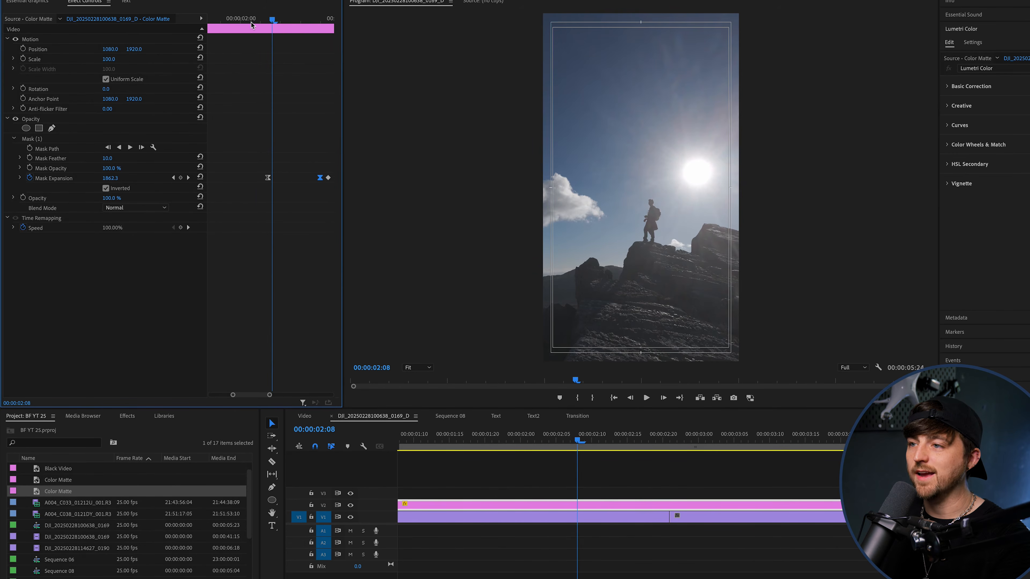
Play back the transition to check the eased closing of the circle.
drag(253, 22, 246, 22)
key(space)
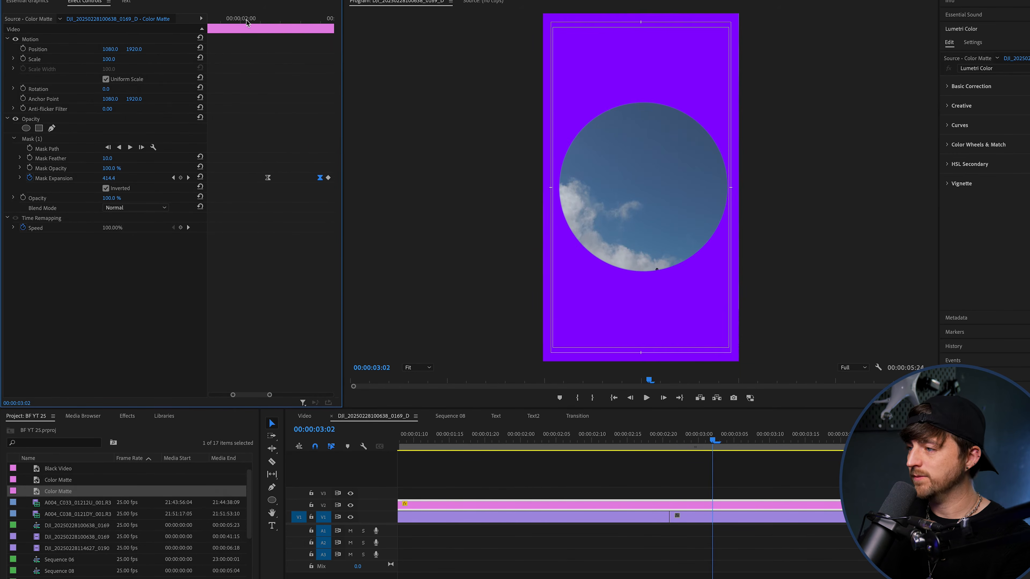
click(249, 17)
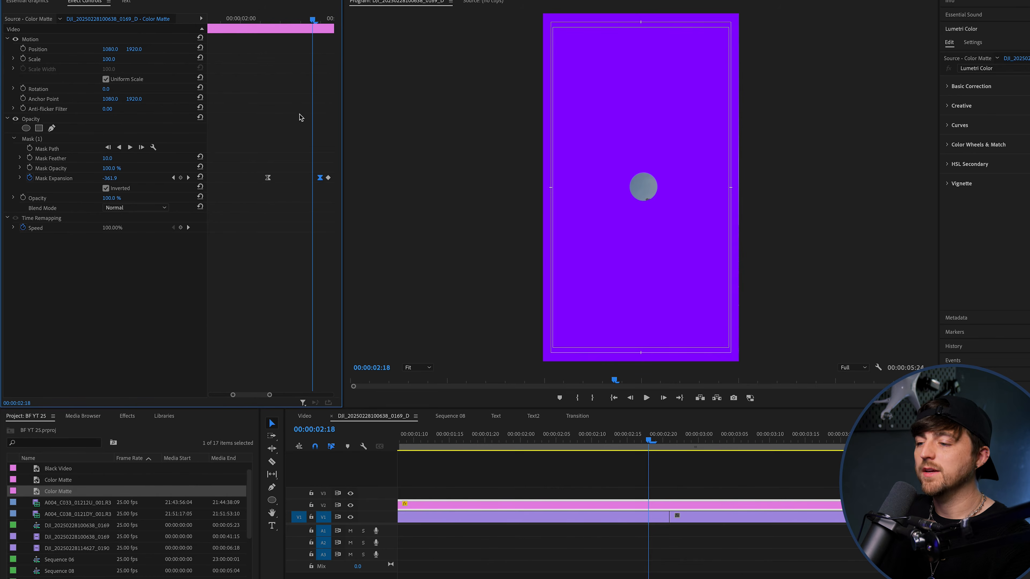
Apply Ease Out to the third Mask Expansion keyframe and ease the final keyframe as well.
drag(256, 394, 273, 400)
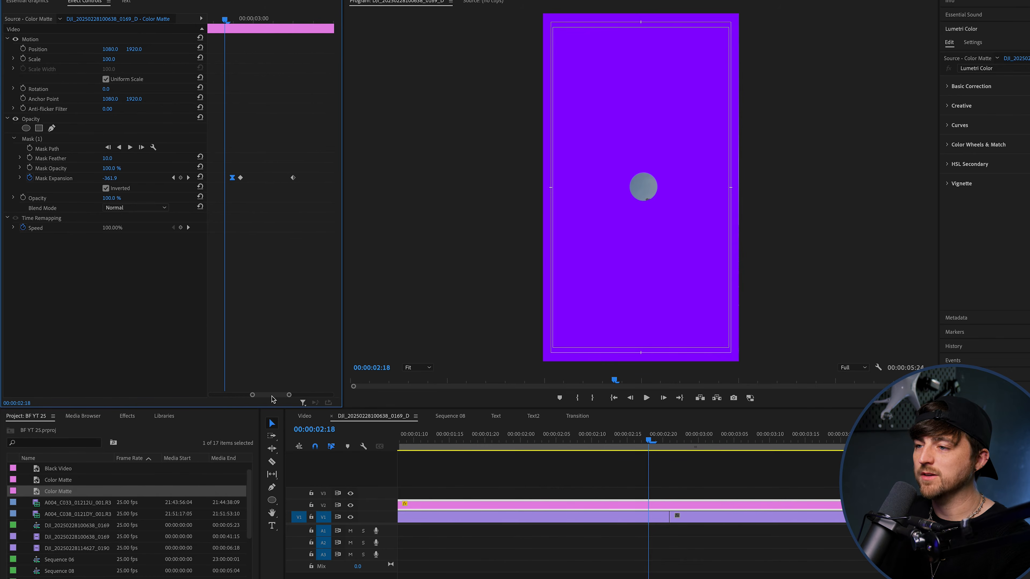
right_click(242, 181)
click(266, 338)
right_click(293, 179)
click(314, 334)
drag(269, 312, 274, 317)
key(minus)
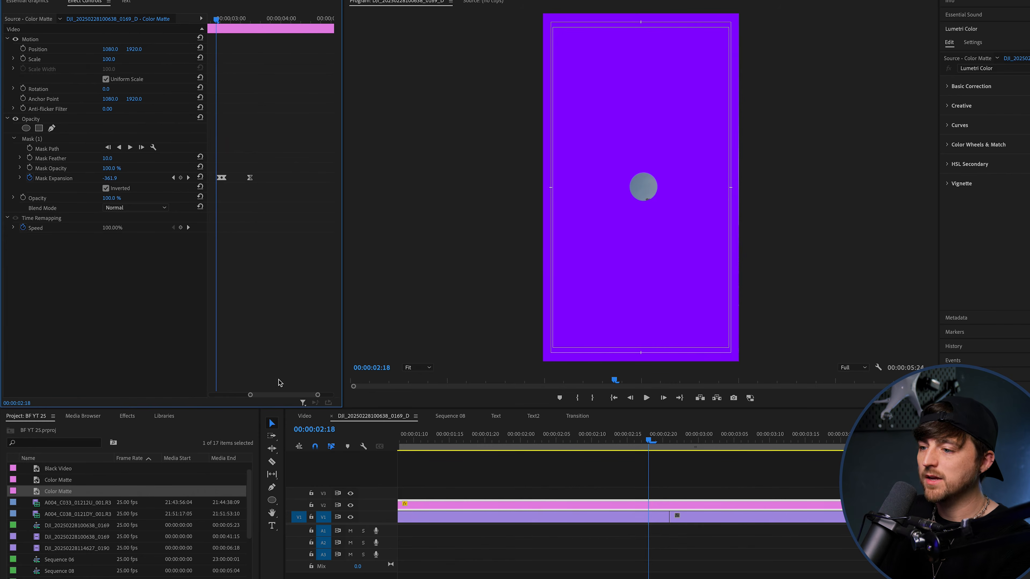
drag(283, 397, 267, 397)
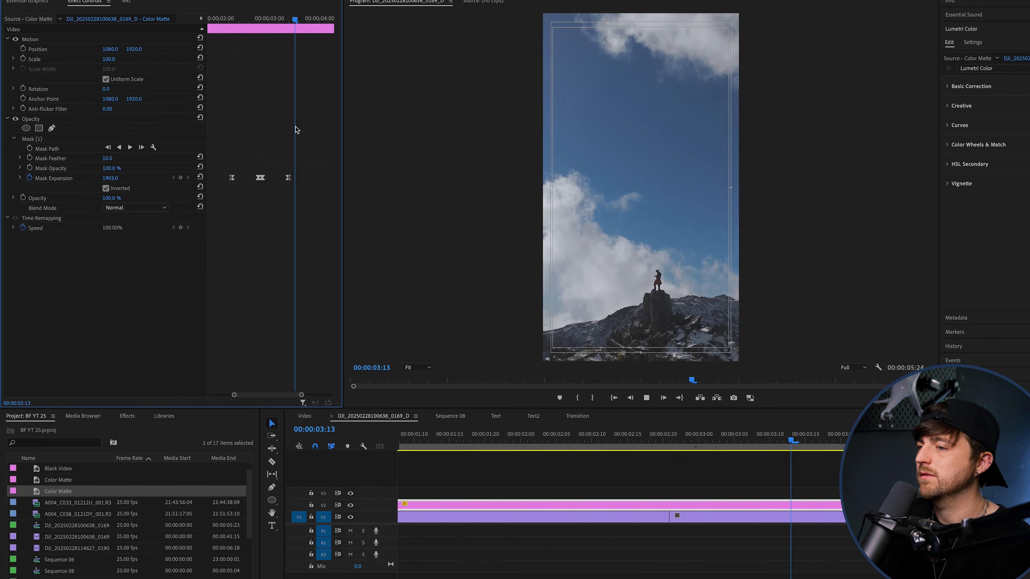
Set the color matte's Mask Feather to 0, checking the circle's edge at 400% magnification before returning the preview to Fit.
key(space)
drag(229, 33, 274, 28)
click(417, 367)
click(422, 465)
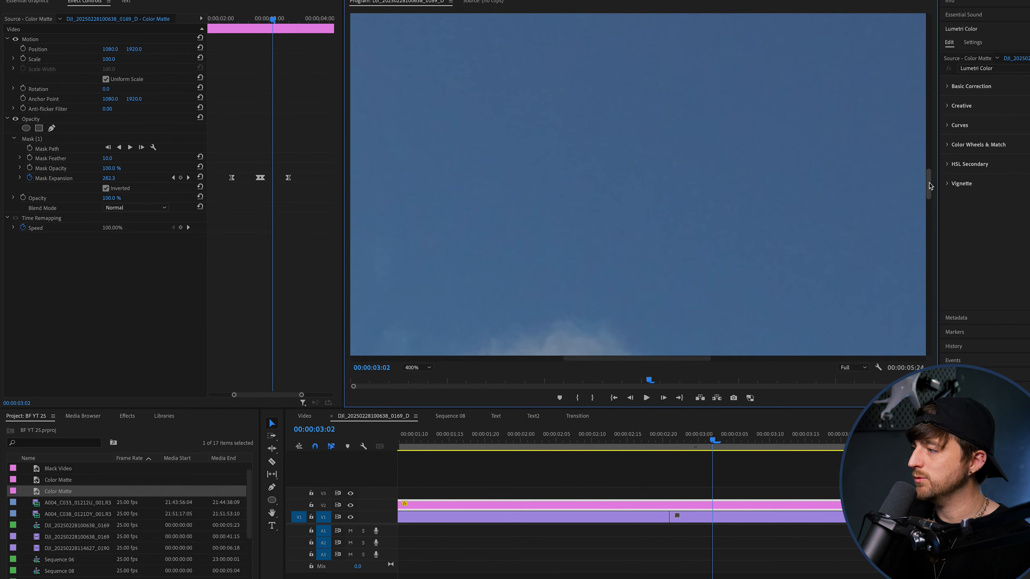
drag(928, 191, 929, 267)
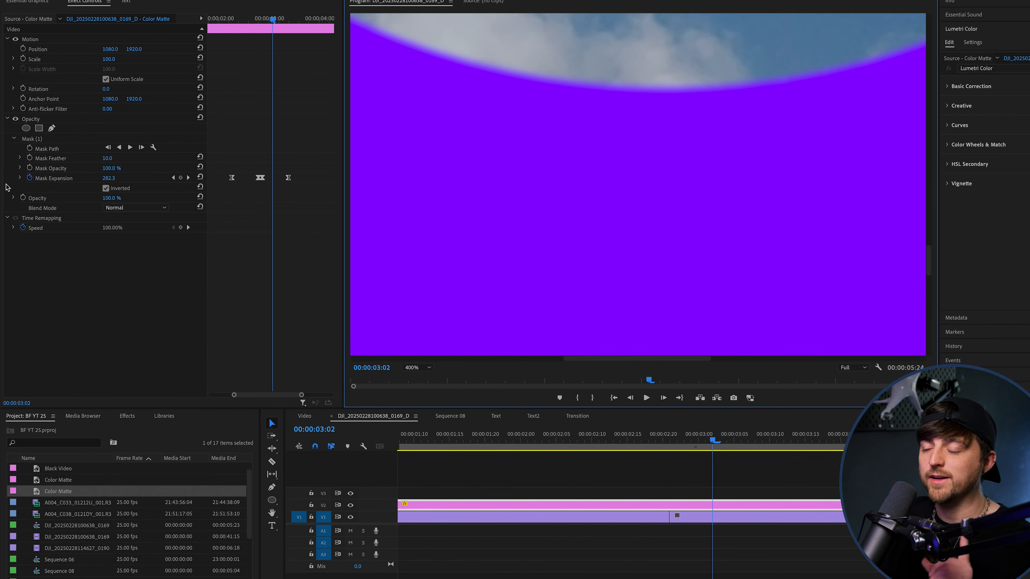
drag(111, 160, 100, 160)
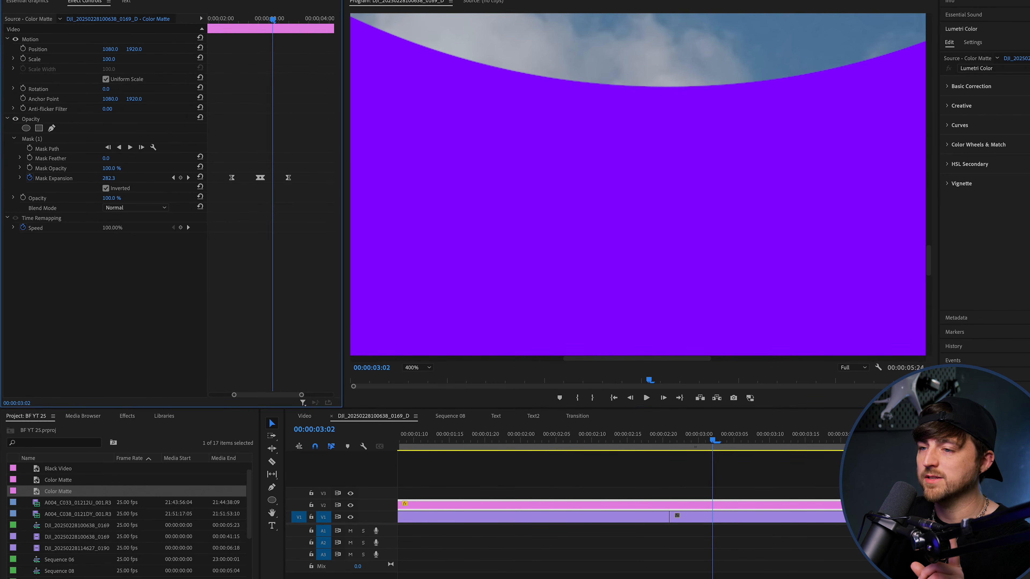
click(418, 368)
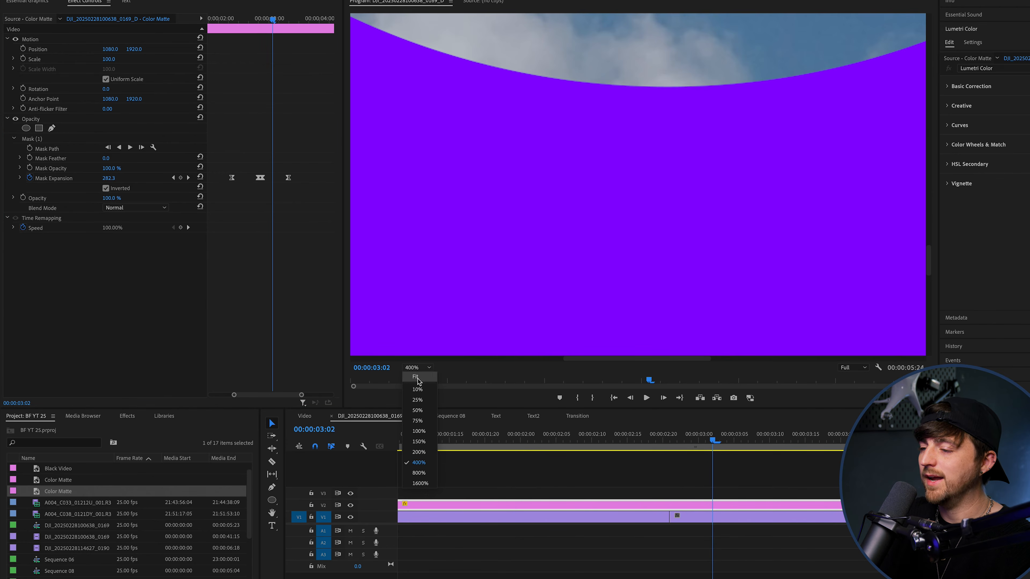
click(419, 379)
Play back the circle transition to check it with the hard mask edge.
key(space)
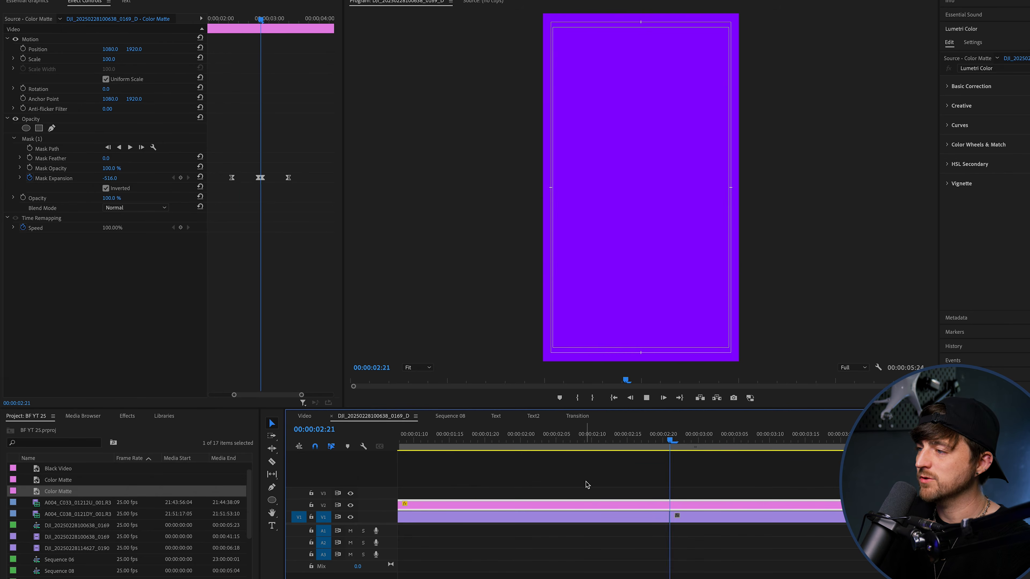
drag(585, 439, 536, 440)
key(space)
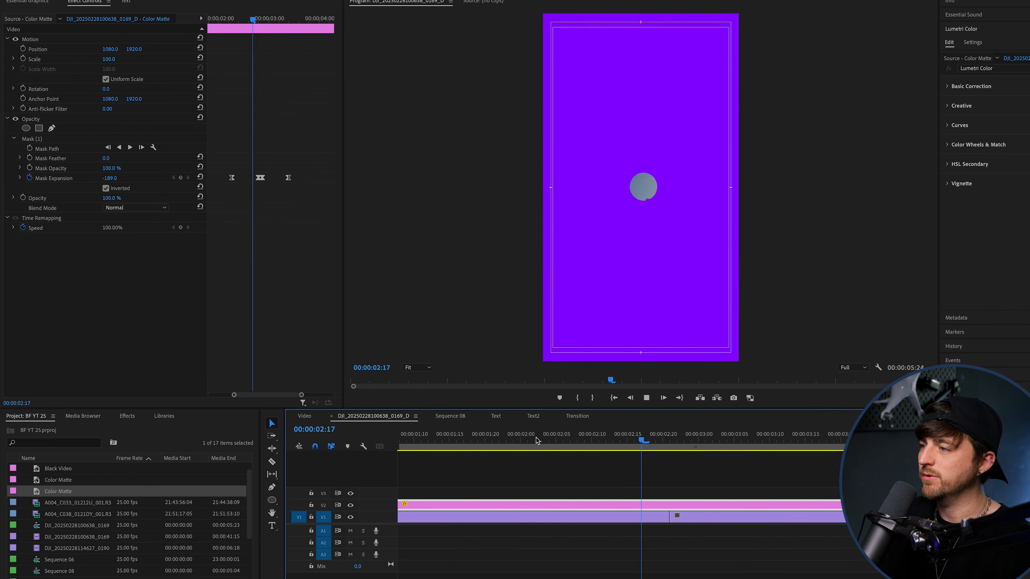
key(space)
Cut the color matte on V2 at the edit point between the two video clips.
key(c)
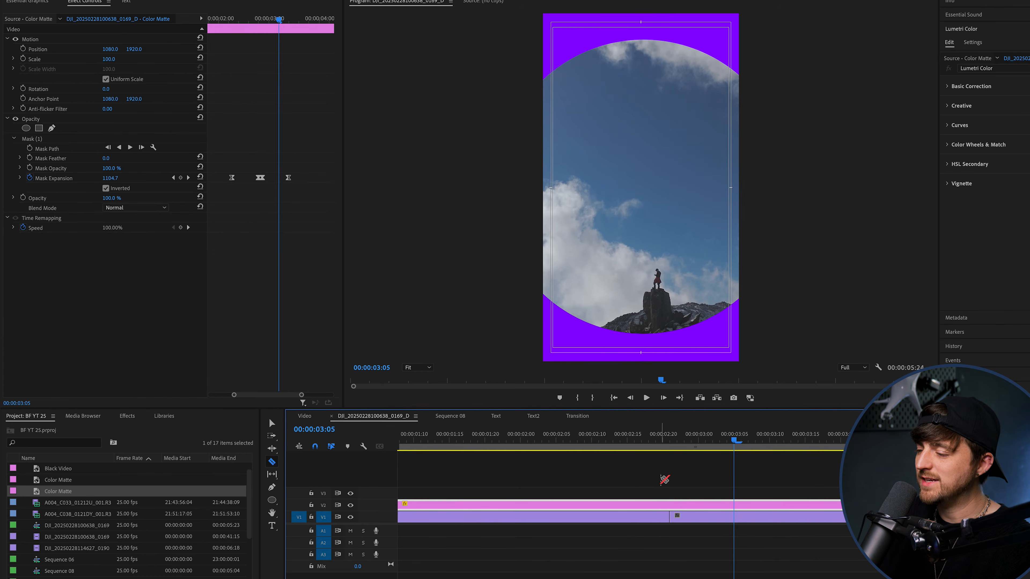
click(673, 504)
key(v)
key(minus)
key(minus)
Duplicate both color matte halves and place the copies on V3 directly above the originals.
drag(505, 499, 552, 507)
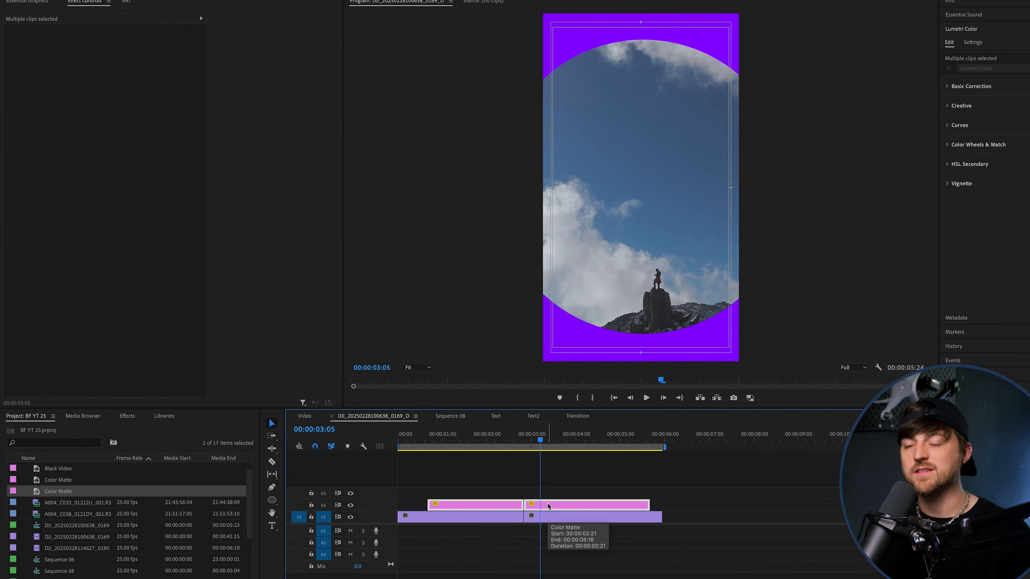
mouse_move(548, 506)
mouse_down()
mouse_move(688, 504)
mouse_move(552, 504)
mouse_up()
click(642, 440)
key(space)
key(space)
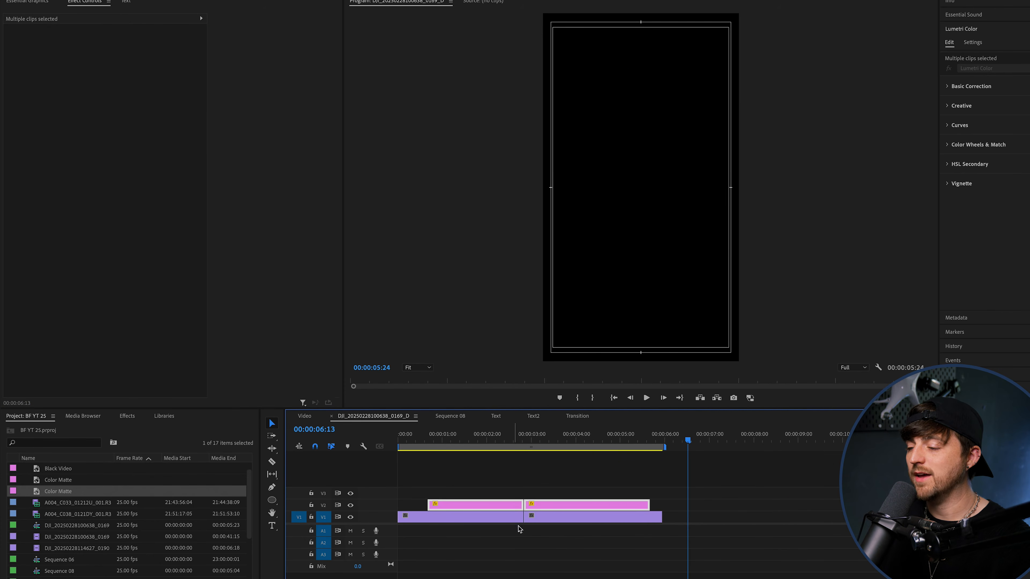
drag(508, 469, 543, 509)
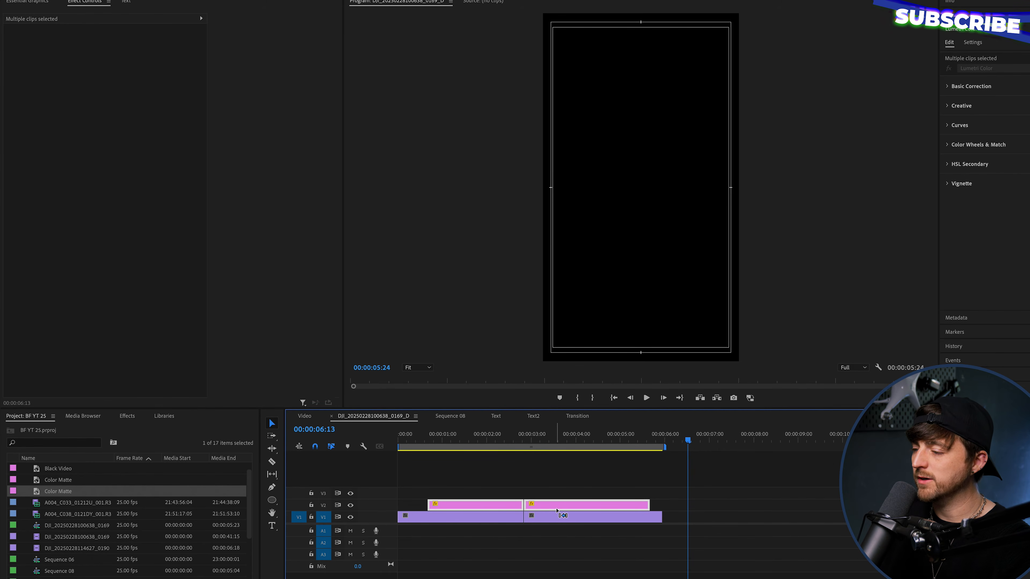
key(ctrl+v)
drag(810, 505, 550, 494)
Shift both V2 color matte halves about two frames later than the copies on V3.
click(524, 437)
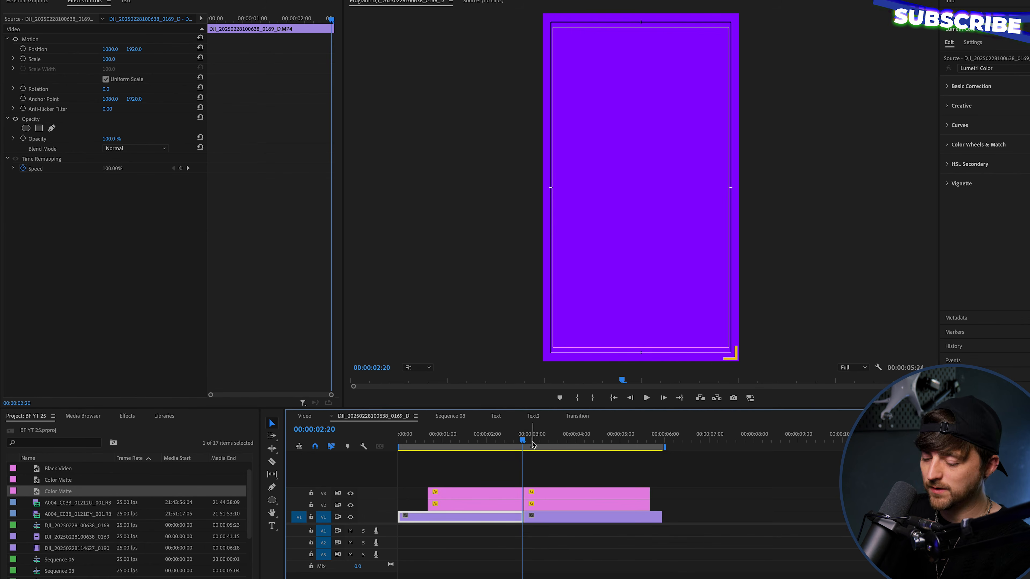
key(=)
key(=)
click(660, 507)
drag(697, 508, 708, 510)
click(670, 472)
Find the Change to Color effect and apply it to the first color matte on V2.
click(641, 508)
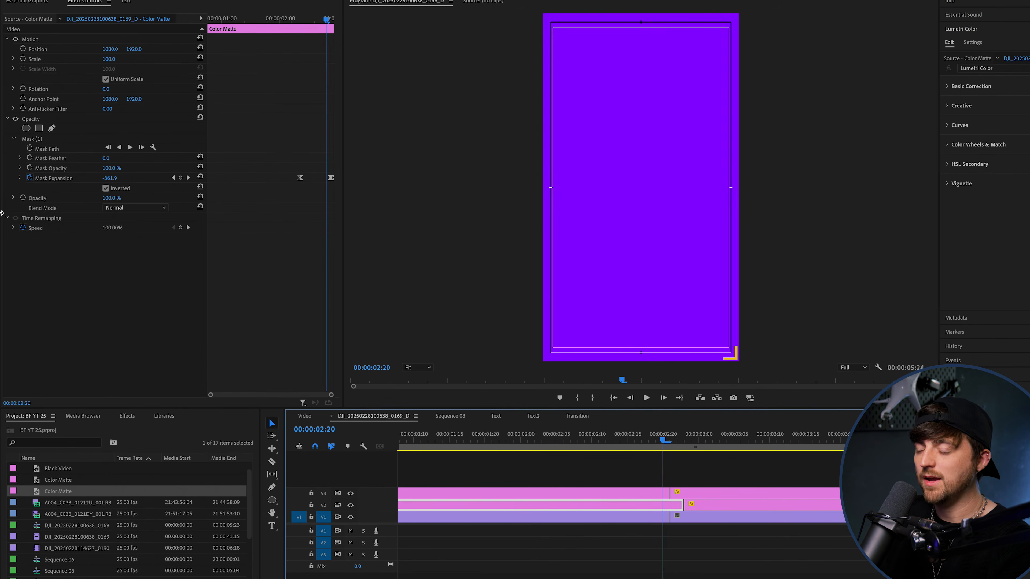
click(126, 417)
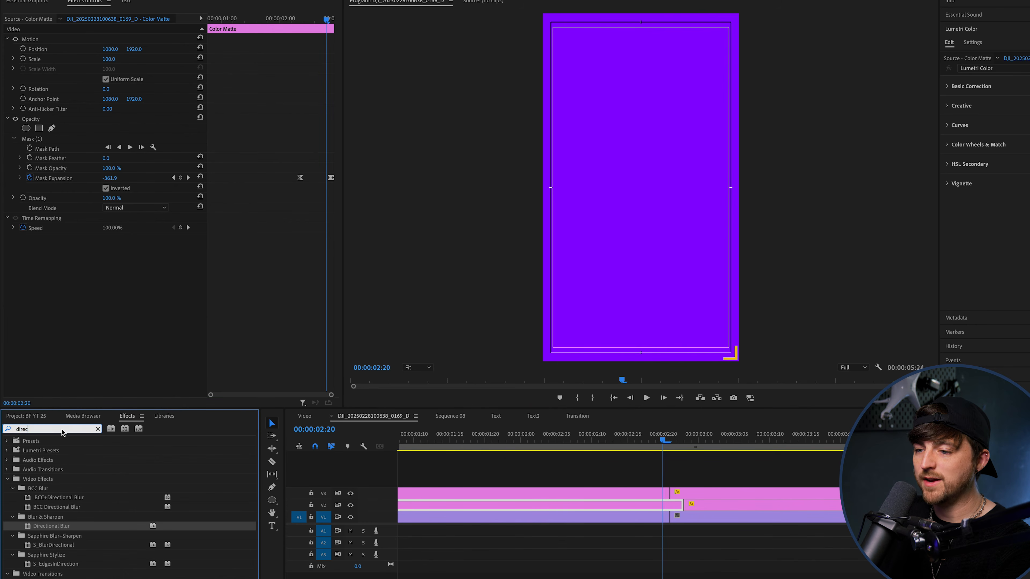
text(chnag)
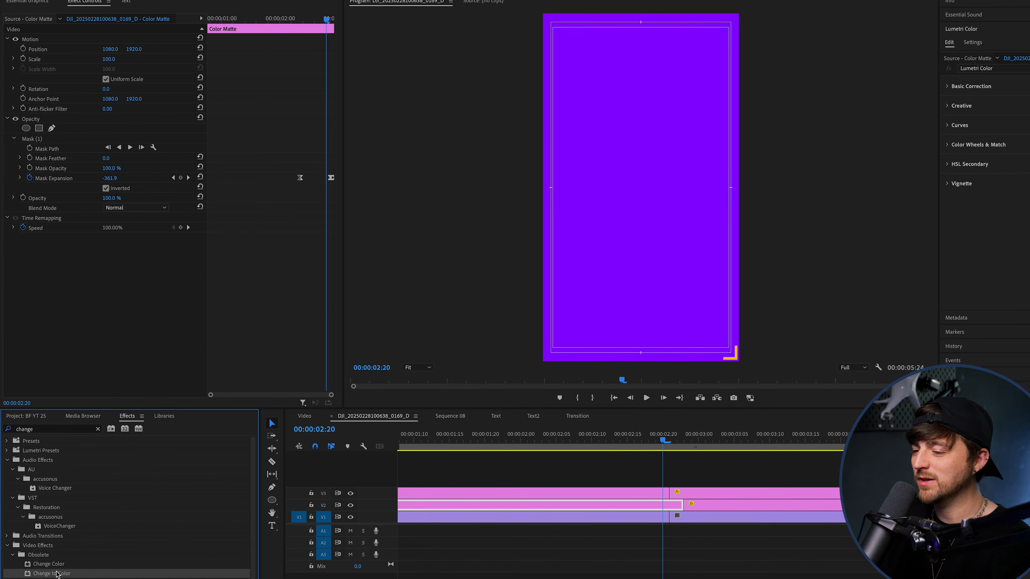
drag(57, 573, 653, 507)
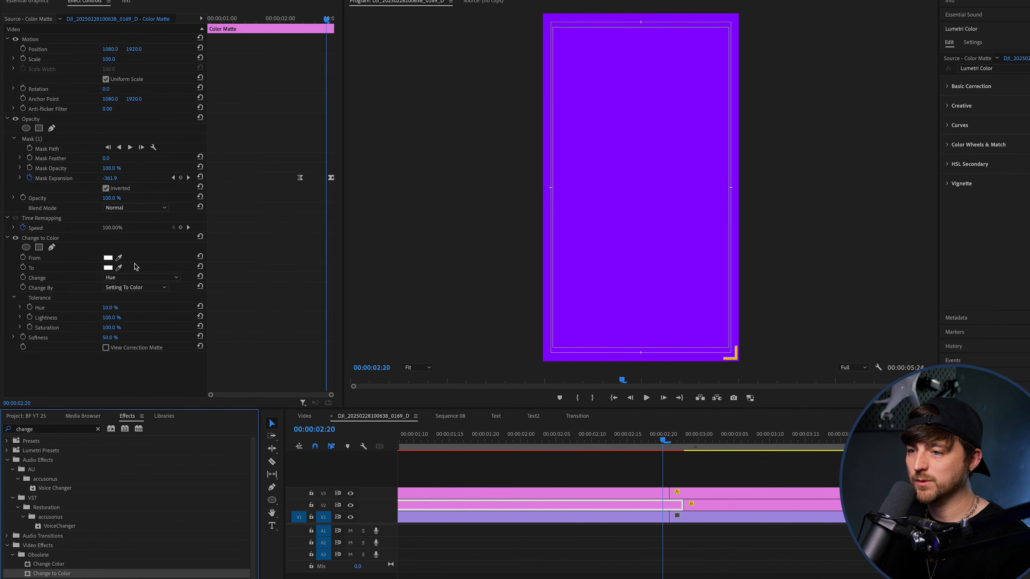
Set Change to Color to turn the matte's sampled purple into blue, changing Hue, Lightness & Saturation.
click(119, 258)
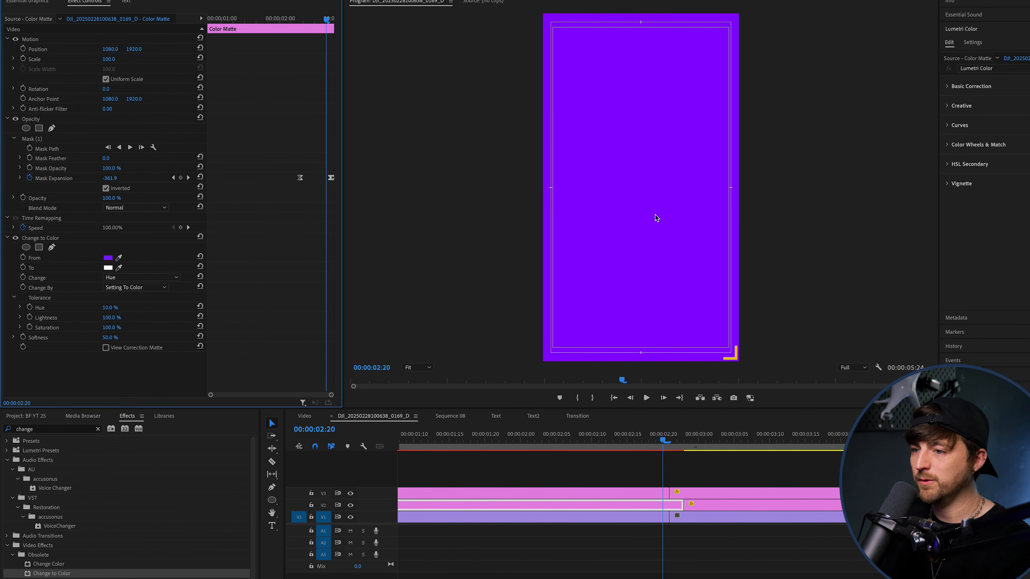
click(120, 278)
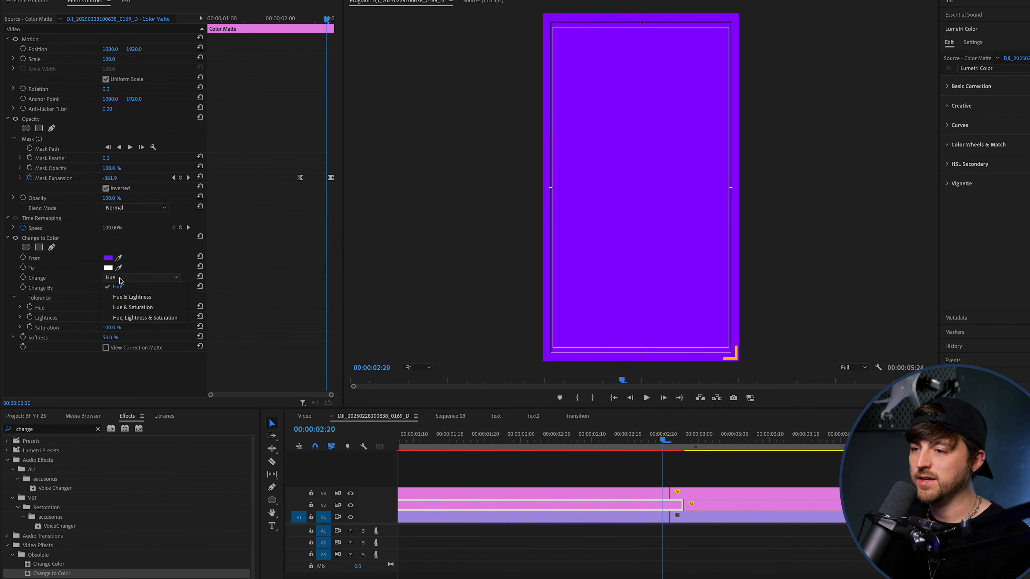
click(130, 318)
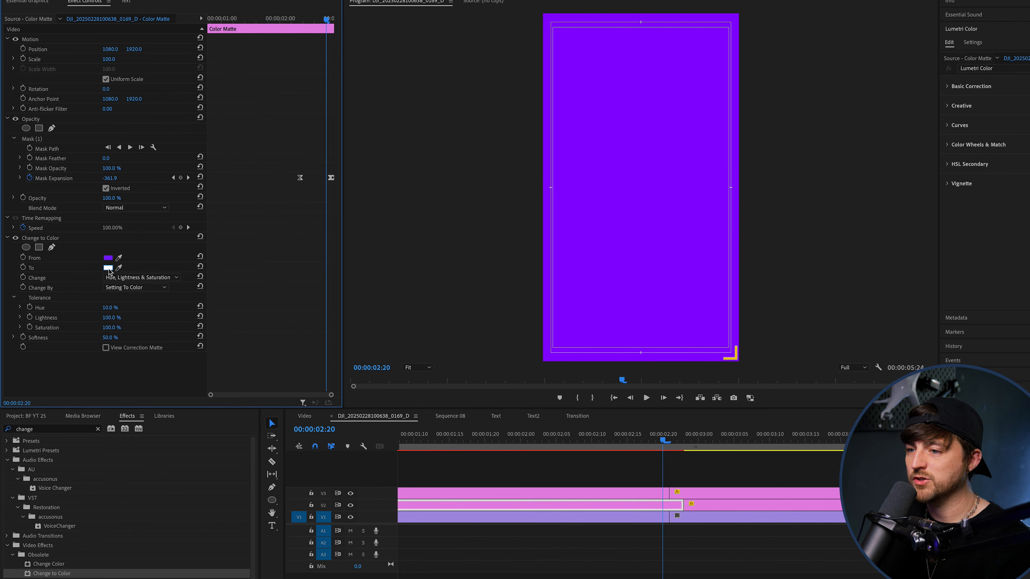
click(108, 268)
drag(606, 290, 599, 319)
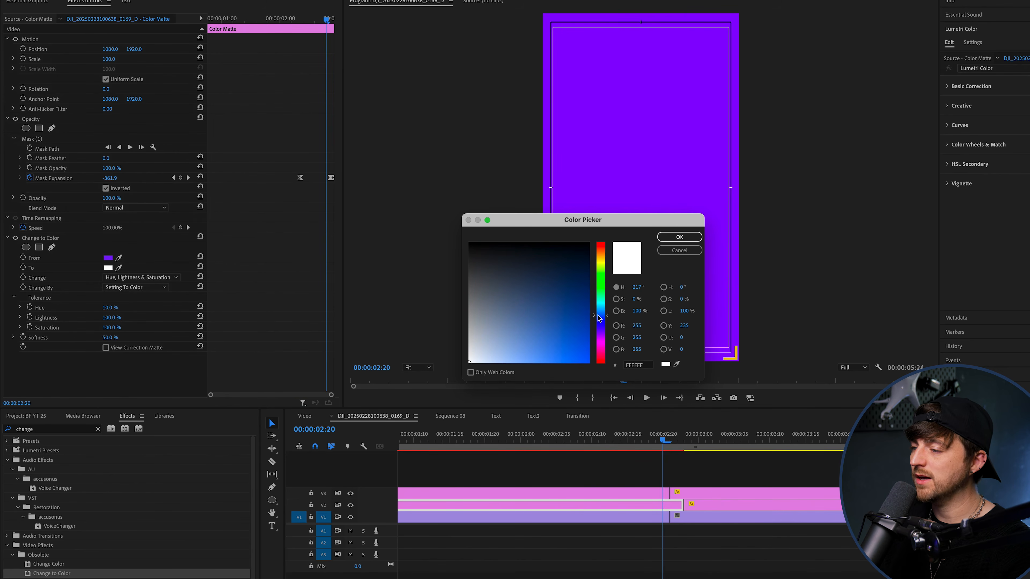
click(687, 238)
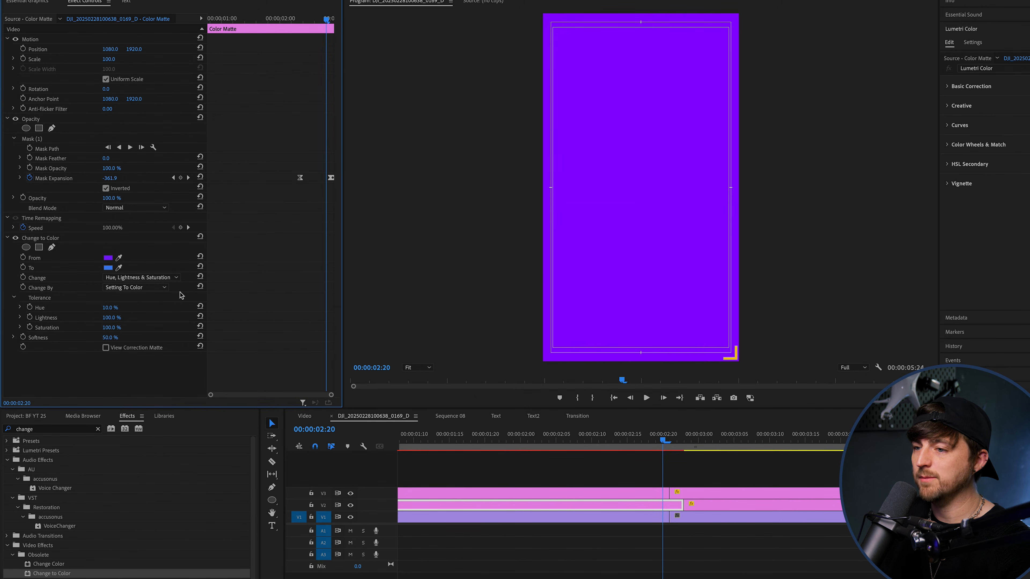
Copy the Change to Color effect to the second V2 matte and play back the transition.
click(44, 237)
click(665, 517)
drag(694, 441, 602, 454)
key(minus)
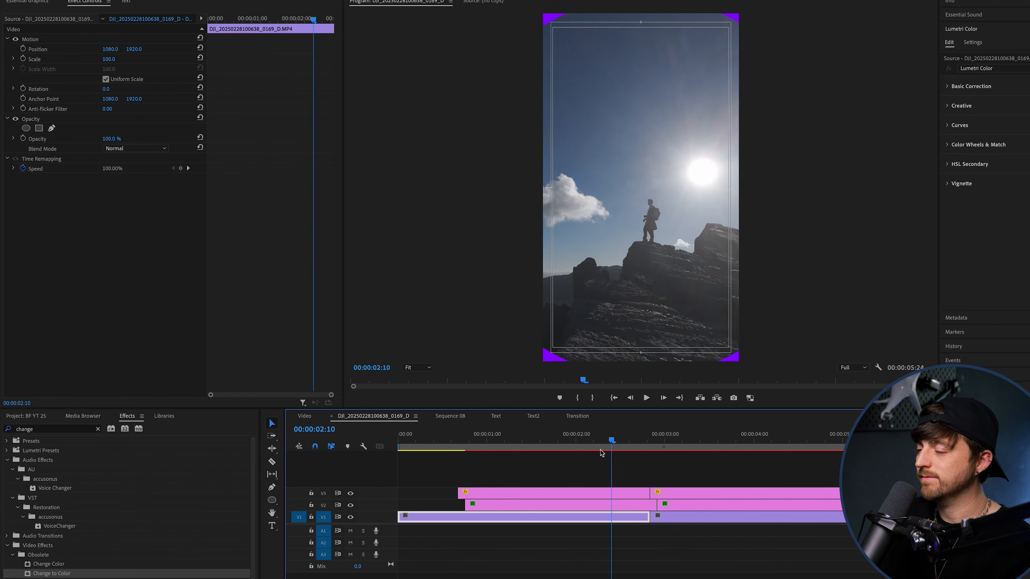
key(space)
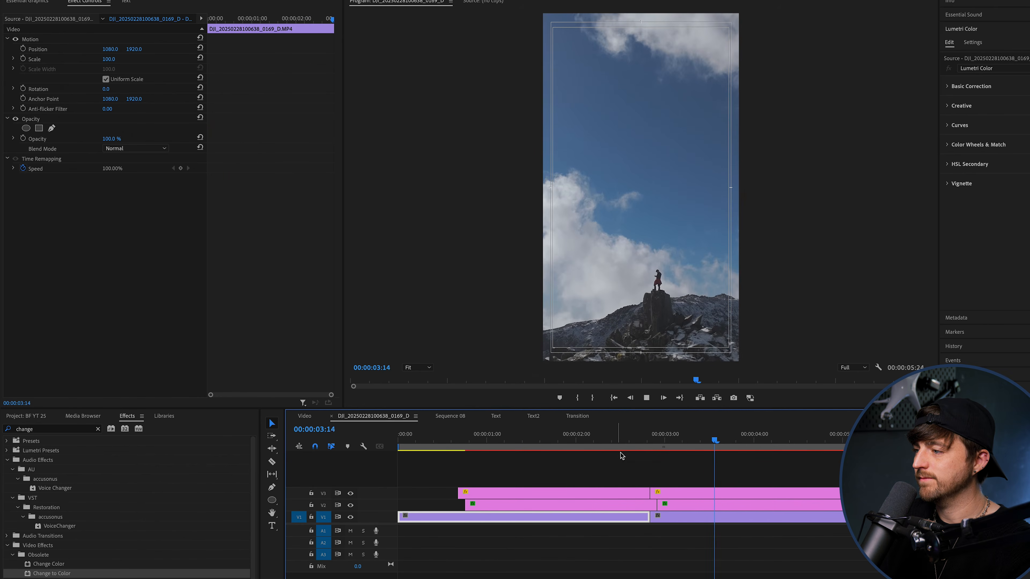
Move the first V2 matte about five frames earlier and close the gap between the V2 mattes at the edit point.
click(640, 441)
drag(611, 507, 597, 511)
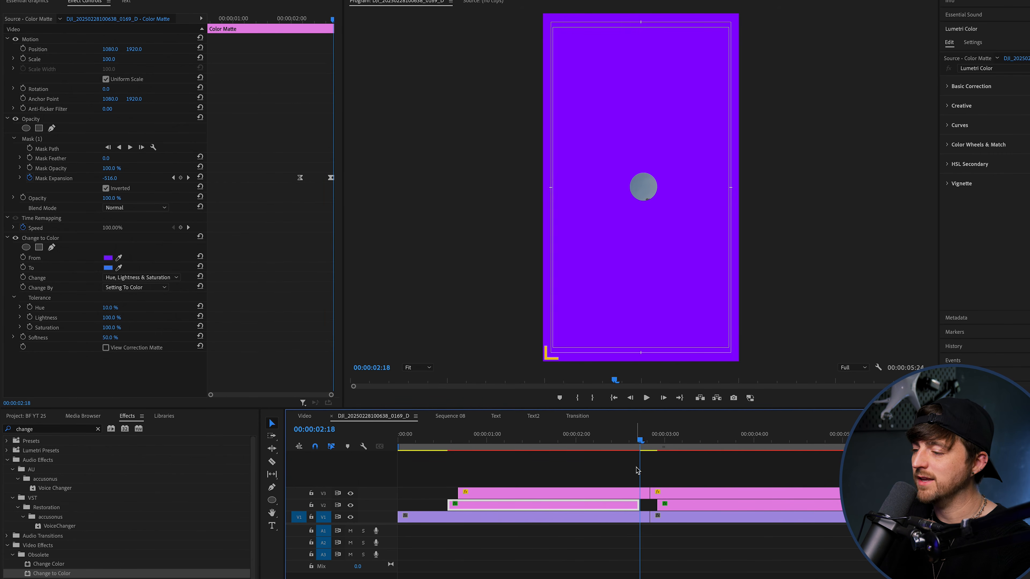
drag(638, 440, 600, 442)
drag(640, 508, 656, 507)
Play back the transition to check the timing of the blue and purple circles.
key(space)
key(space)
drag(653, 434, 464, 428)
key(space)
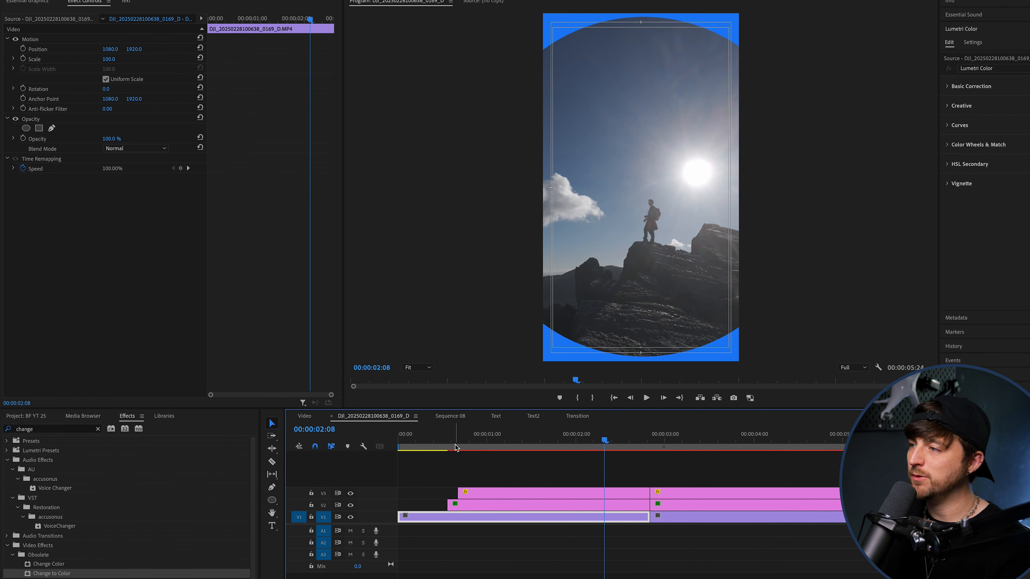
Step frame by frame through the transition to examine how the blue and purple circles close and reopen.
click(620, 510)
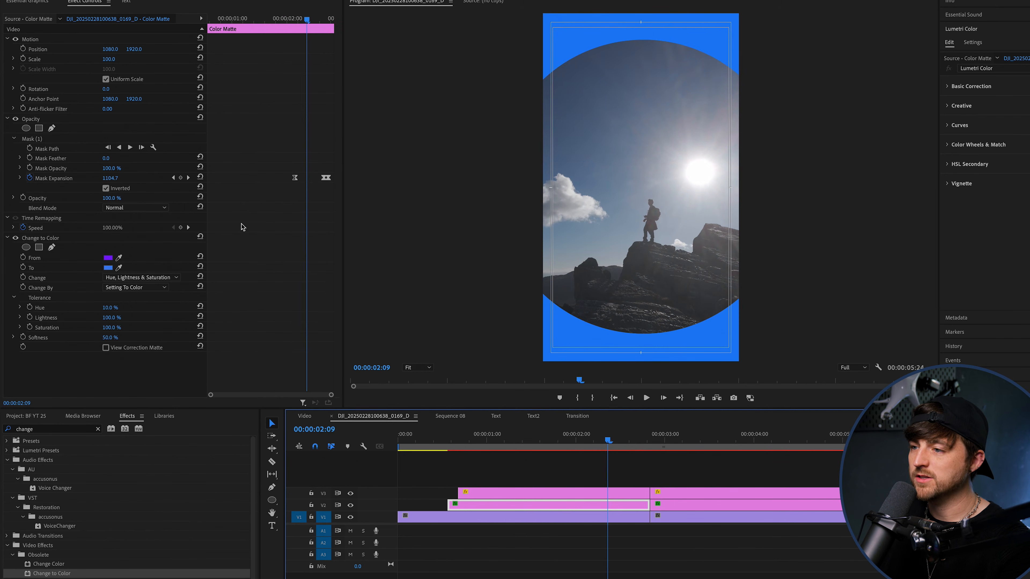
click(626, 493)
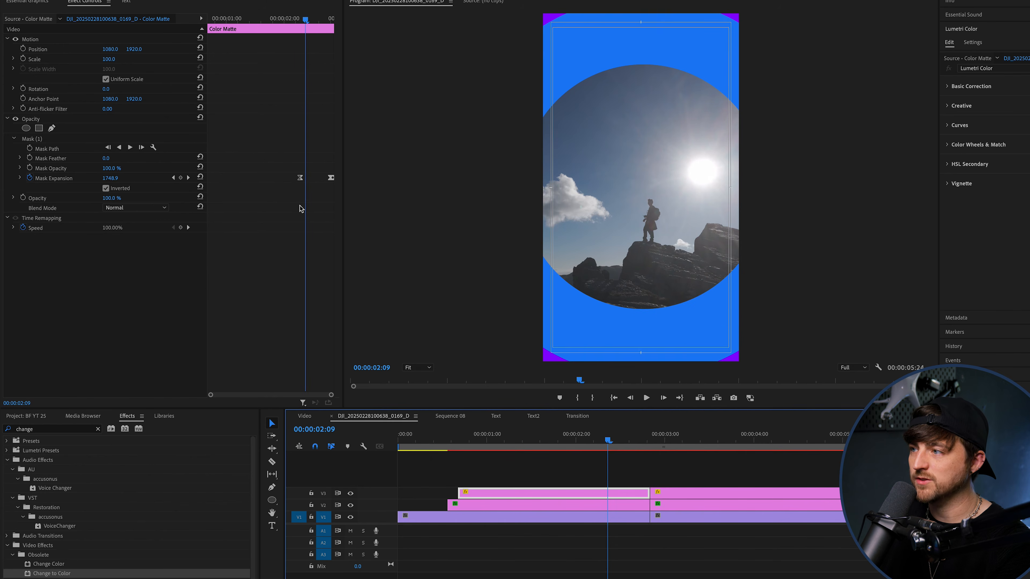
key(Right)
key(Right)
key(Right)
key(Right)
key(Right)
key(Right)
key(Right)
key(Right)
key(Right)
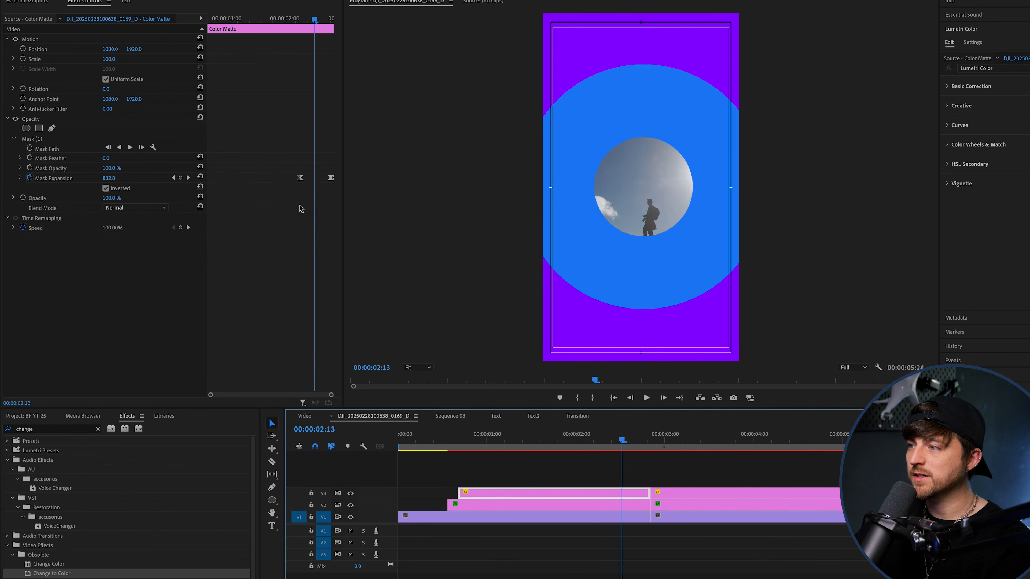
key(Right)
key(Right)
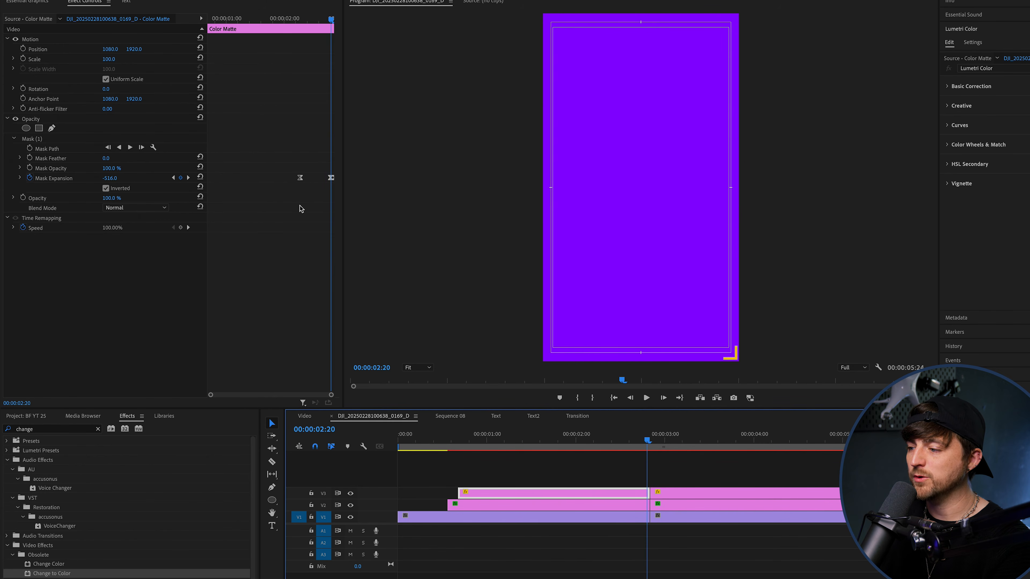
key(Right)
key(Right)
key(Right)
key(Right)
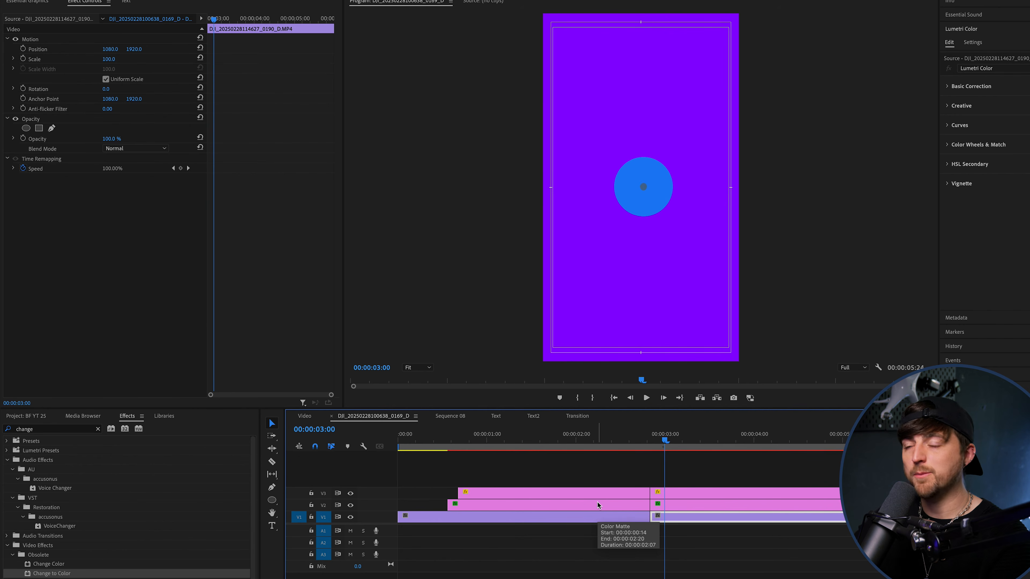
key(Right)
key(Right)
key(Right)
key(Right)
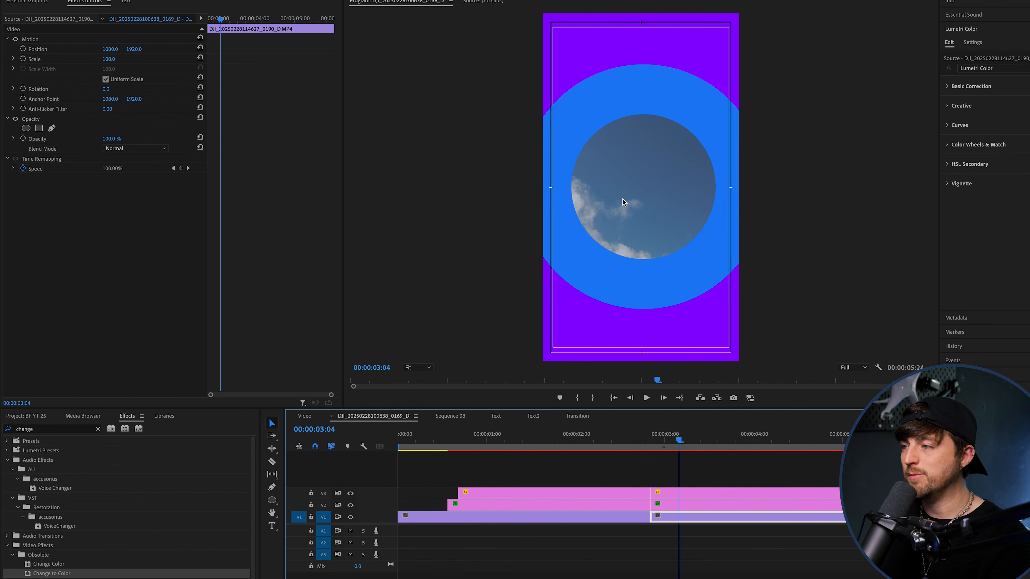
key(Right)
Toggle the visibility of V3 and V2 to compare the purple and blue mattes, and replay the transition.
click(351, 494)
click(350, 494)
click(351, 505)
click(351, 505)
drag(683, 438, 577, 437)
key(space)
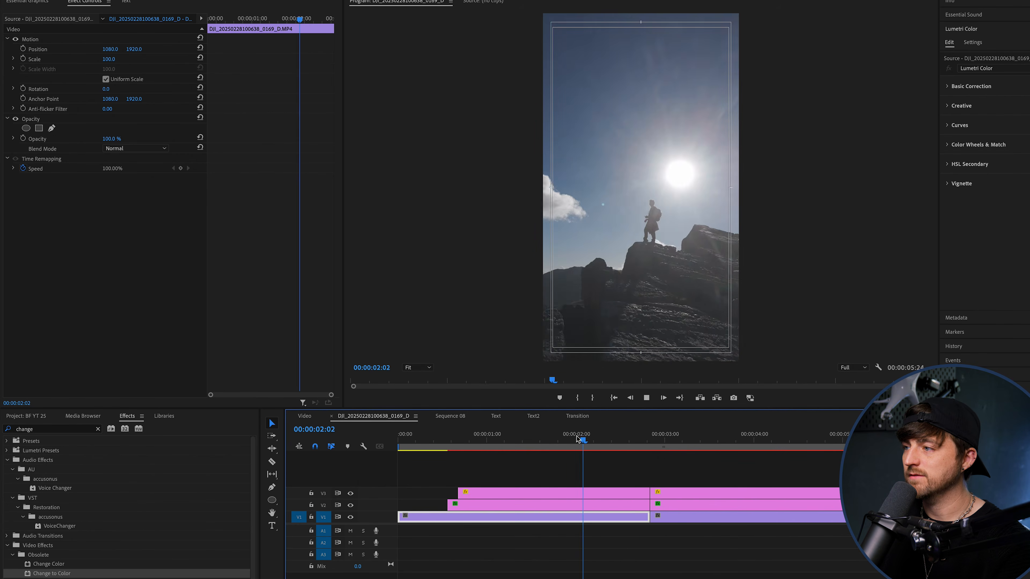